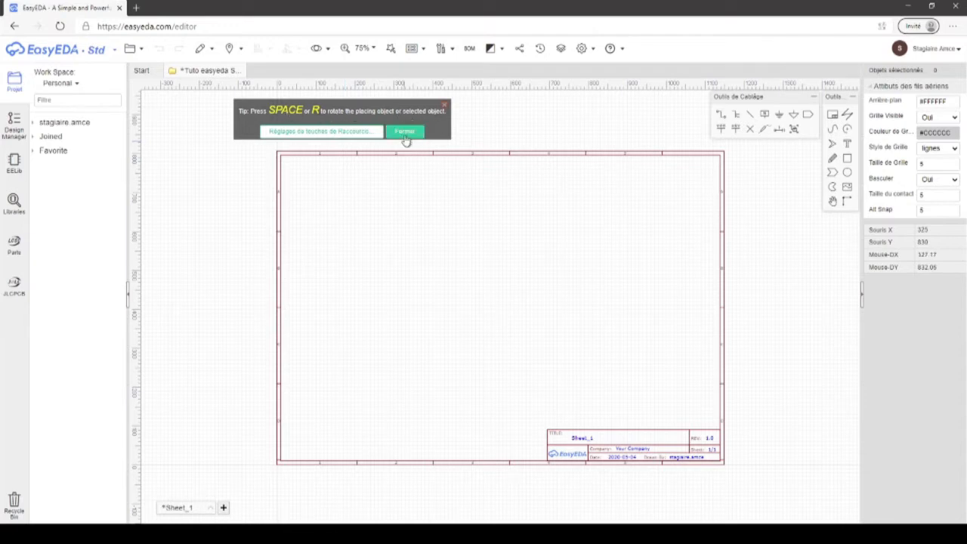
- Dismiss the rotation tip and set the sheet's title text in the title block to "Tutoriel EasyEDA"
{"action": "left_click", "coordinate": [405, 131]}
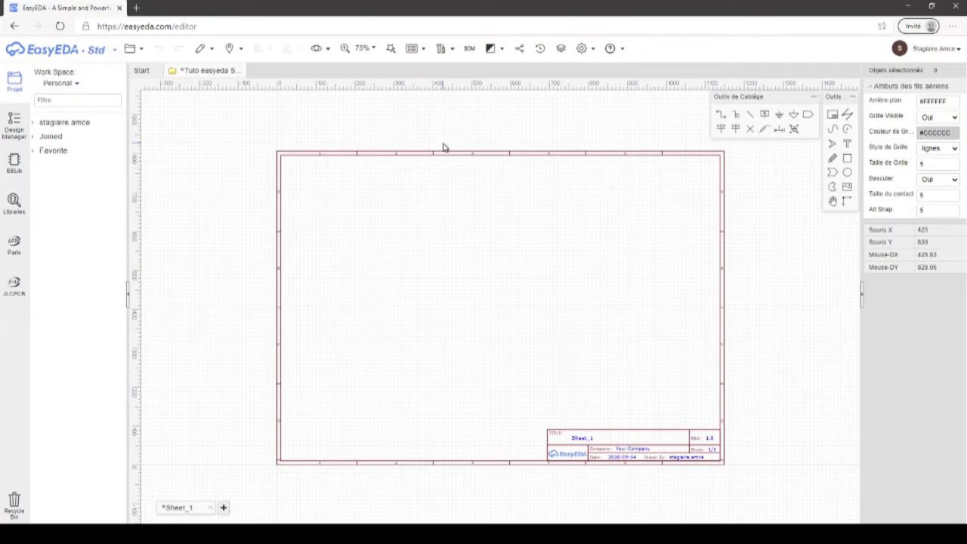
{"action": "left_click", "coordinate": [588, 442]}
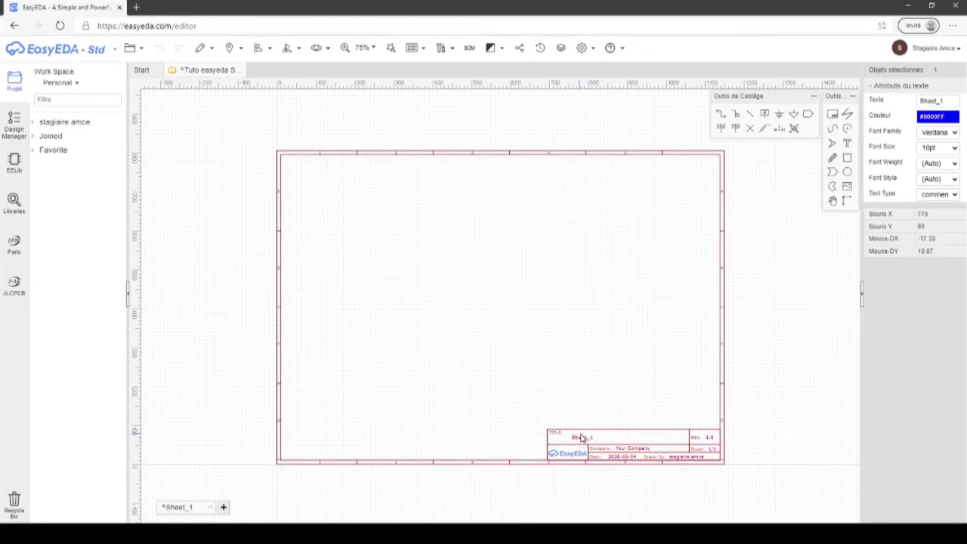
{"action": "double_click", "coordinate": [938, 100]}
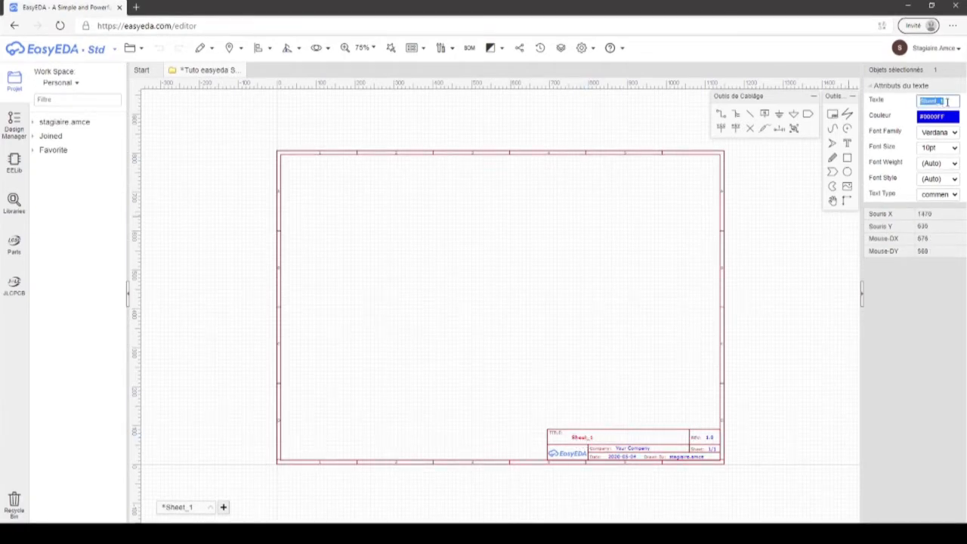
{"action": "type", "text": "Tutorial E"}
{"action": "left_click_drag", "start_coordinate": [947, 102], "coordinate": [903, 119]}
{"action": "type", "text": "Tutoriel"}
{"action": "type", "text": " EasyEDA"}
{"action": "left_click", "coordinate": [647, 388]}
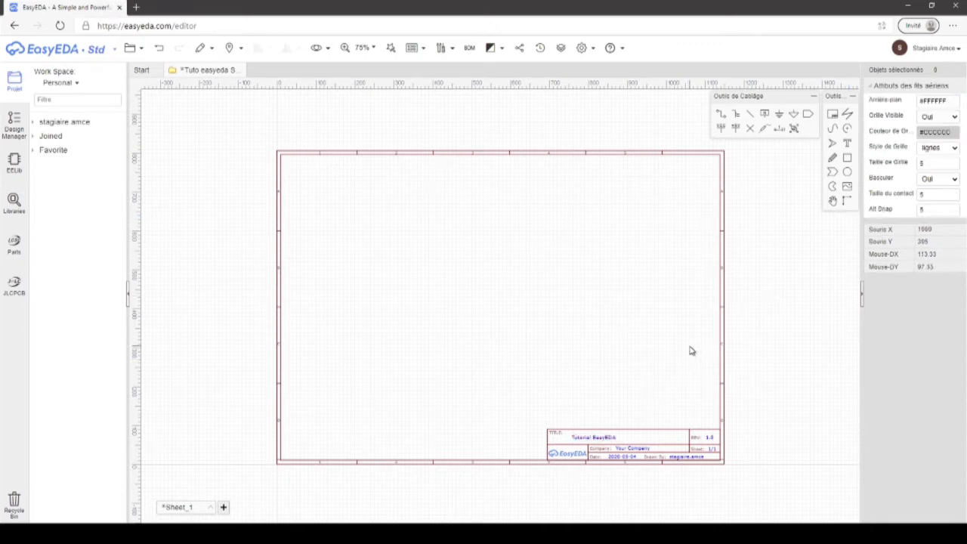
- Change the company text in the title block to "AMCE CRIP"
{"action": "left_click", "coordinate": [643, 449]}
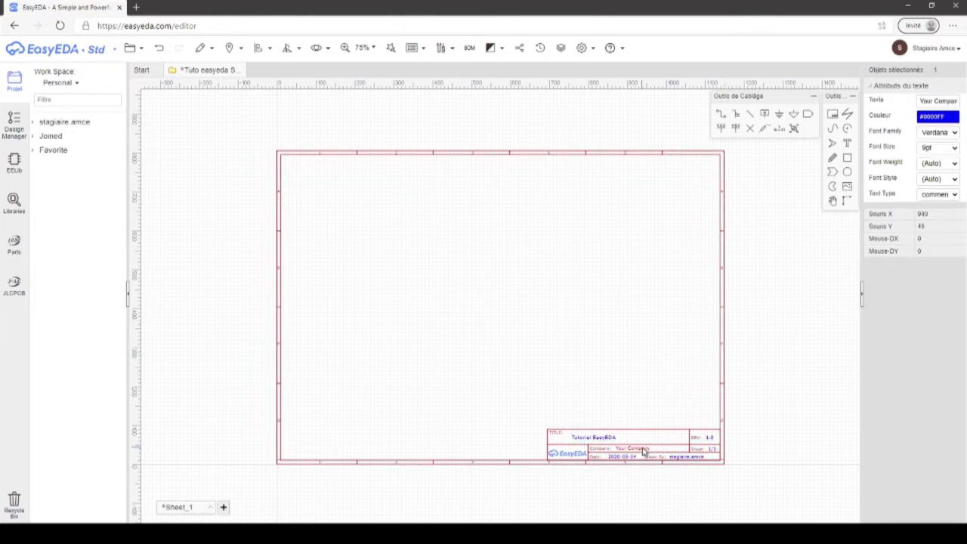
{"action": "left_click_drag", "start_coordinate": [922, 99], "coordinate": [964, 104]}
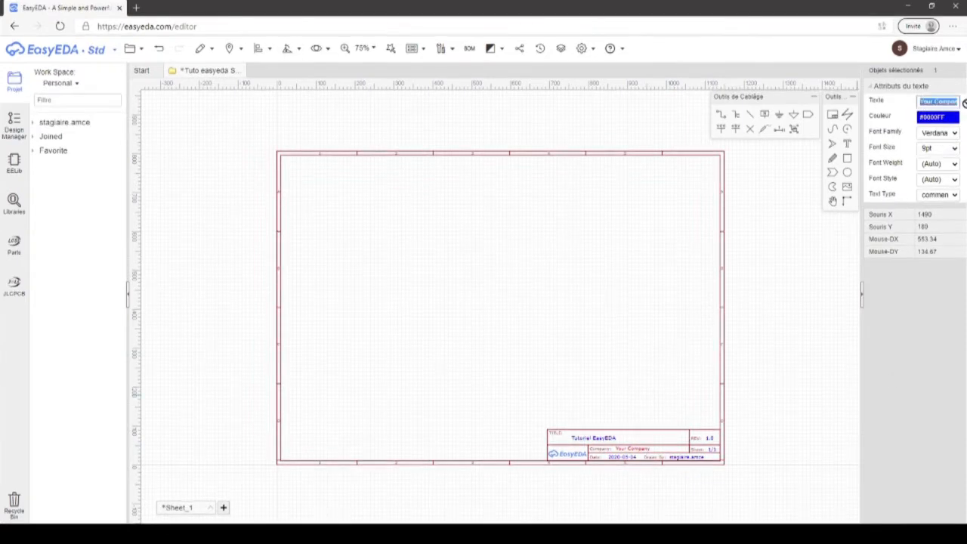
{"action": "type", "text": "AMCE CRIP"}
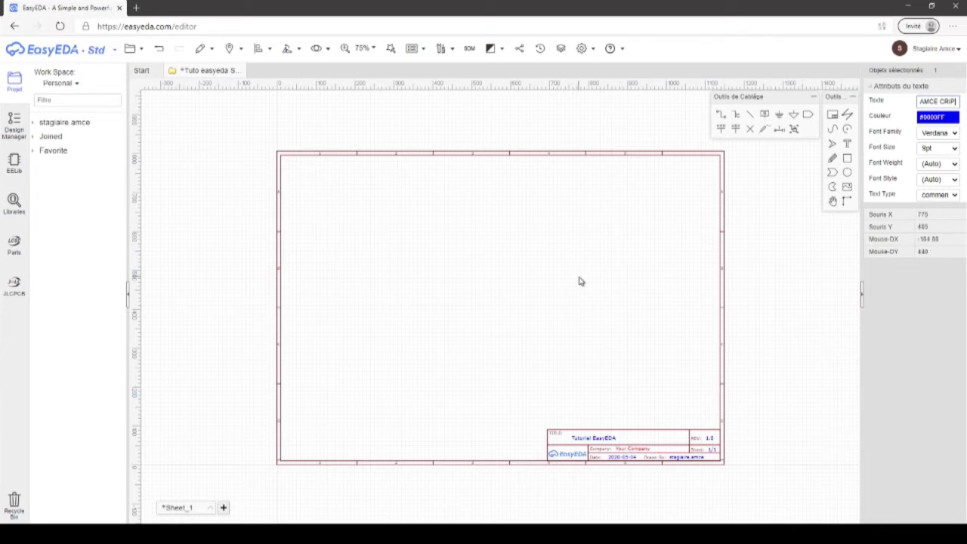
{"action": "key", "text": "Return"}
- Show the EELib component library and look over the library search dialog and the R_0201_EU resistor variants
{"action": "left_click", "coordinate": [15, 163]}
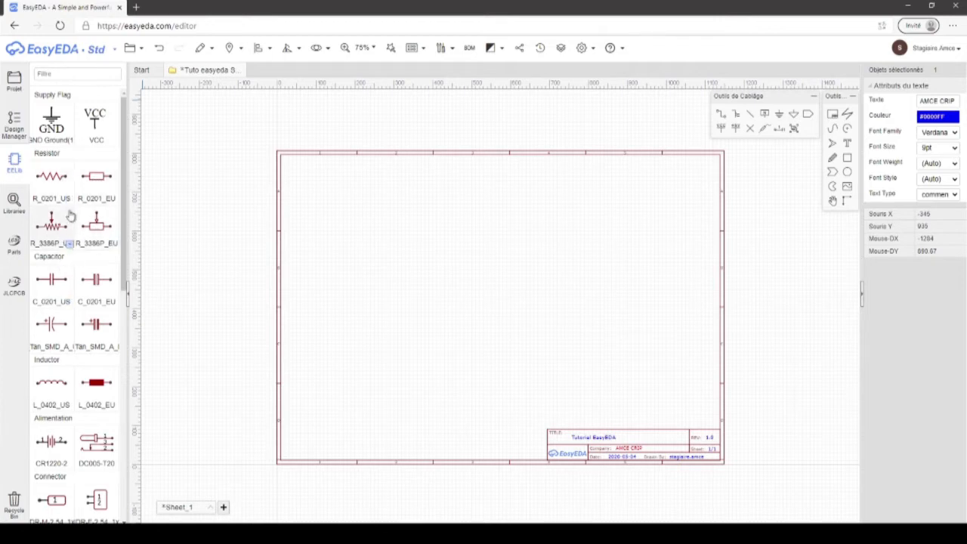
{"action": "left_click", "coordinate": [13, 203]}
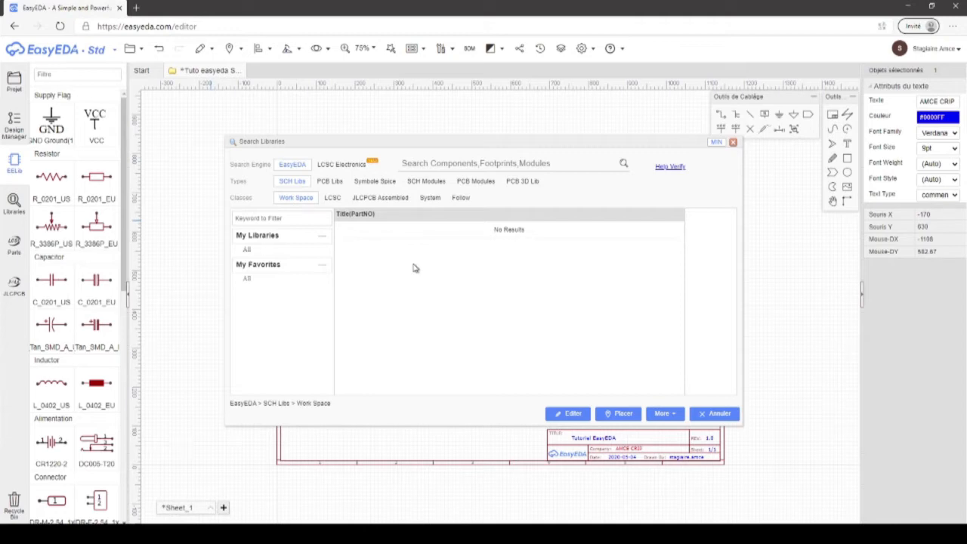
{"action": "left_click", "coordinate": [720, 414]}
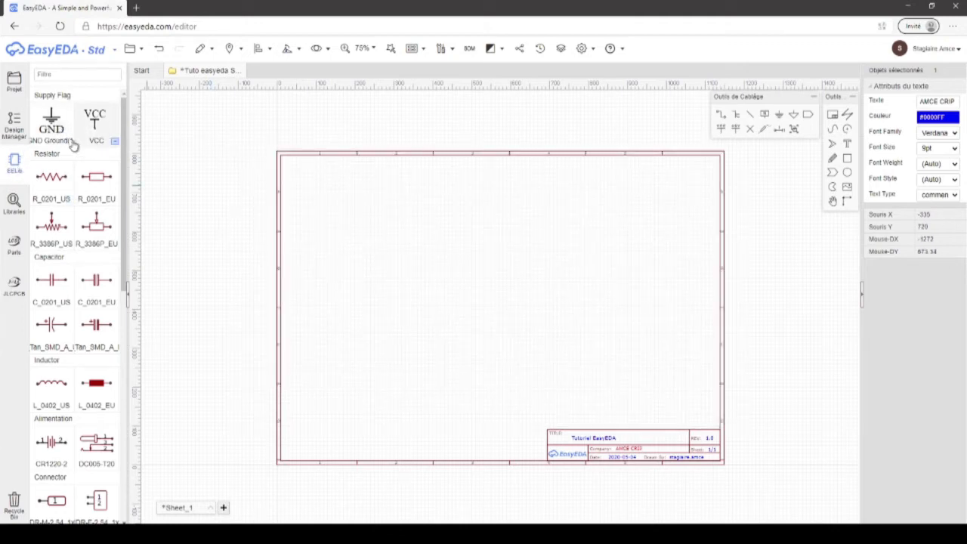
{"action": "left_click", "coordinate": [115, 199]}
- Reposition the floating wiring tools palette beside the drawing tools palette, above the sheet
{"action": "left_click_drag", "start_coordinate": [750, 102], "coordinate": [570, 119]}
{"action": "left_click_drag", "start_coordinate": [653, 99], "coordinate": [696, 100]}
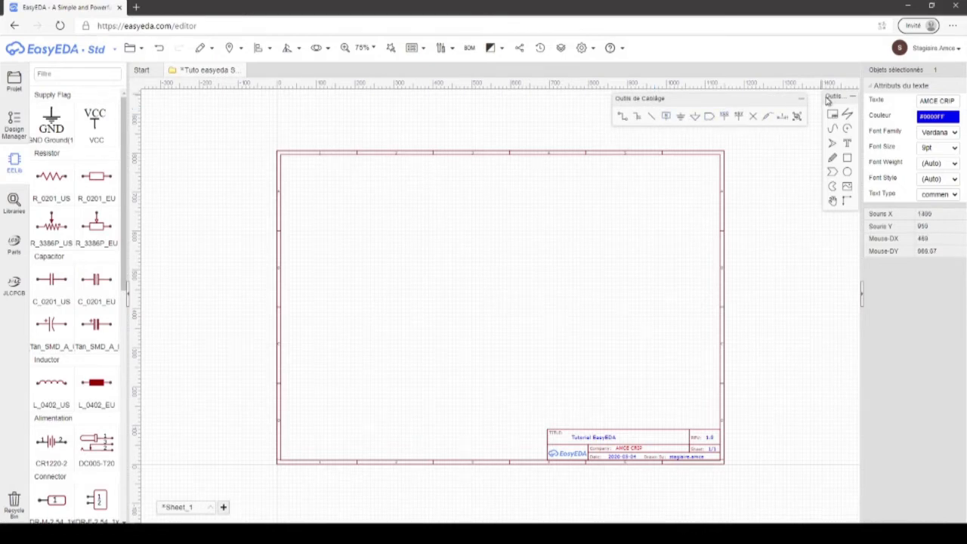
{"action": "mouse_move", "coordinate": [827, 100]}
{"action": "left_mouse_down"}
{"action": "mouse_move", "coordinate": [795, 127]}
{"action": "mouse_move", "coordinate": [818, 99]}
{"action": "mouse_move", "coordinate": [830, 100]}
{"action": "left_mouse_up"}
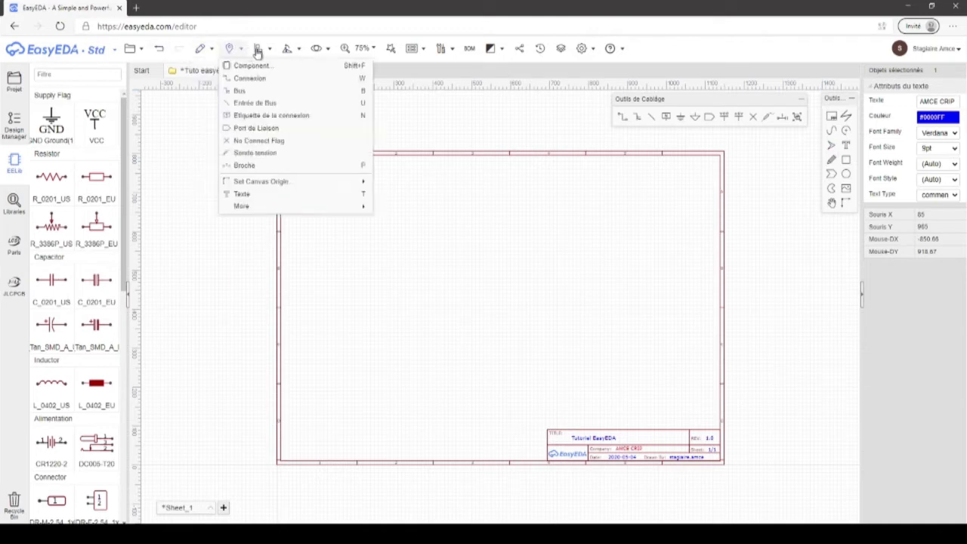
- Review the file commands for creating, opening, saving, importing and exporting the schematic
{"action": "mouse_move", "coordinate": [618, 50]}
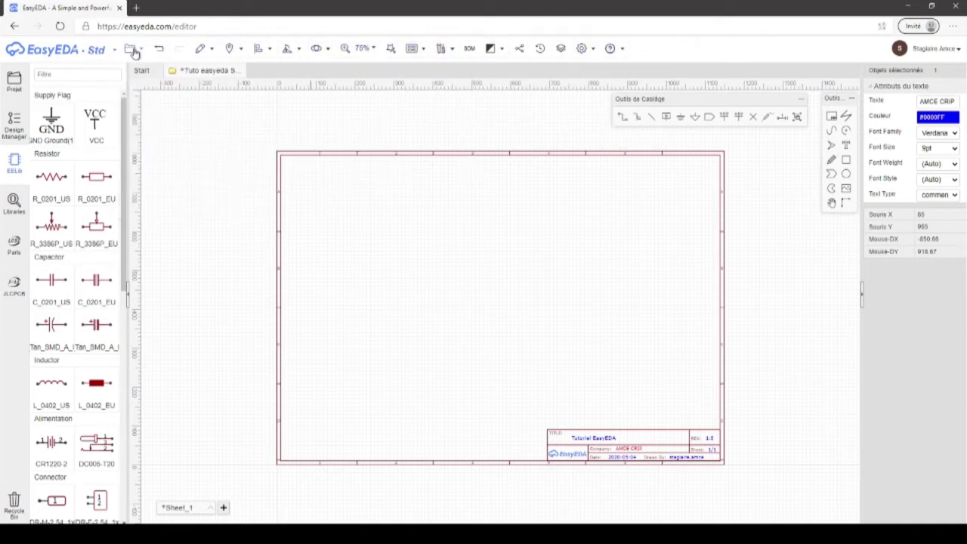
{"action": "mouse_move", "coordinate": [134, 52]}
{"action": "mouse_move", "coordinate": [147, 66]}
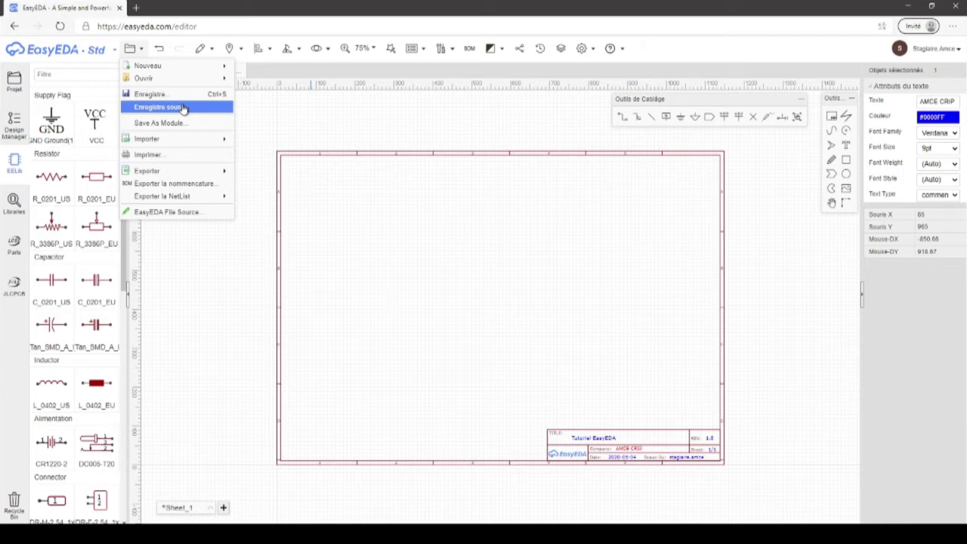
{"action": "mouse_move", "coordinate": [181, 140]}
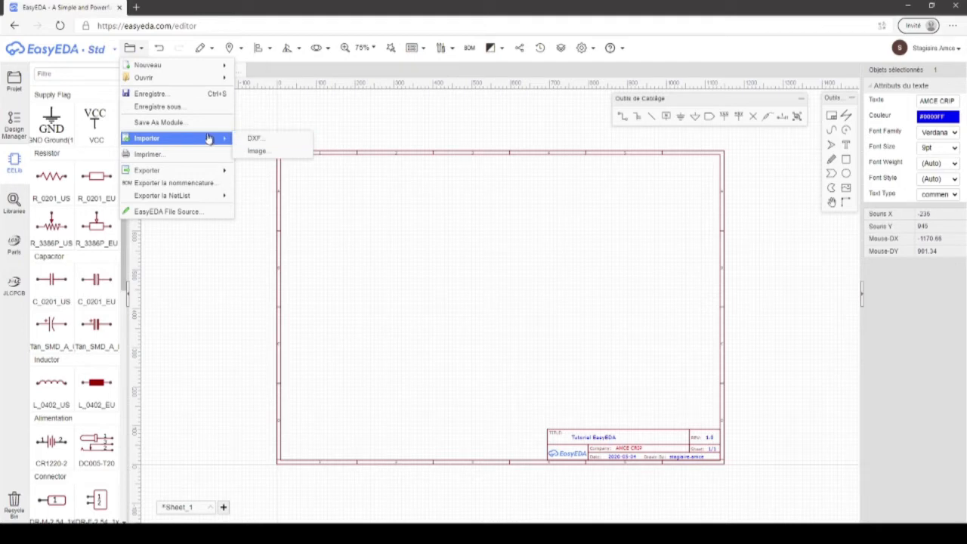
{"action": "mouse_move", "coordinate": [187, 173]}
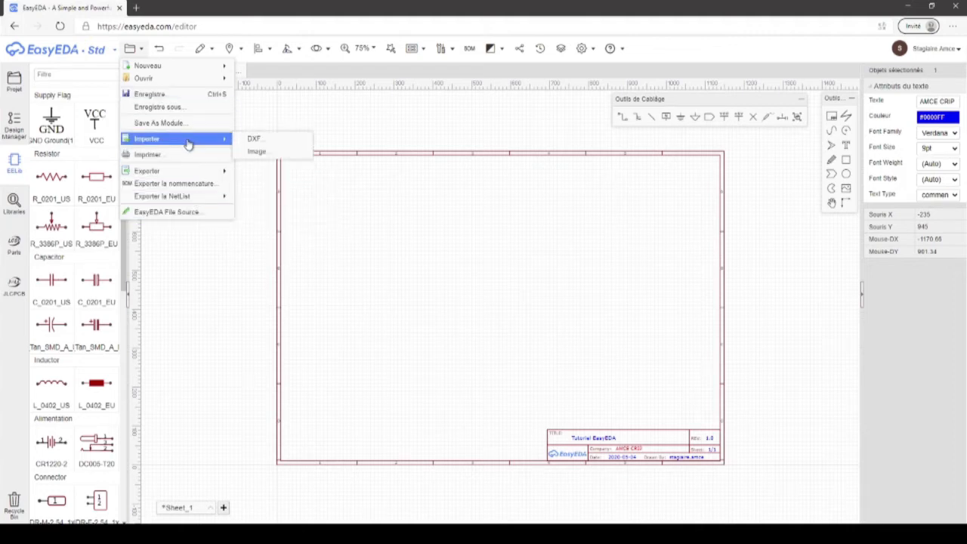
{"action": "mouse_move", "coordinate": [145, 80]}
{"action": "left_click", "coordinate": [134, 49]}
{"action": "left_click", "coordinate": [133, 53]}
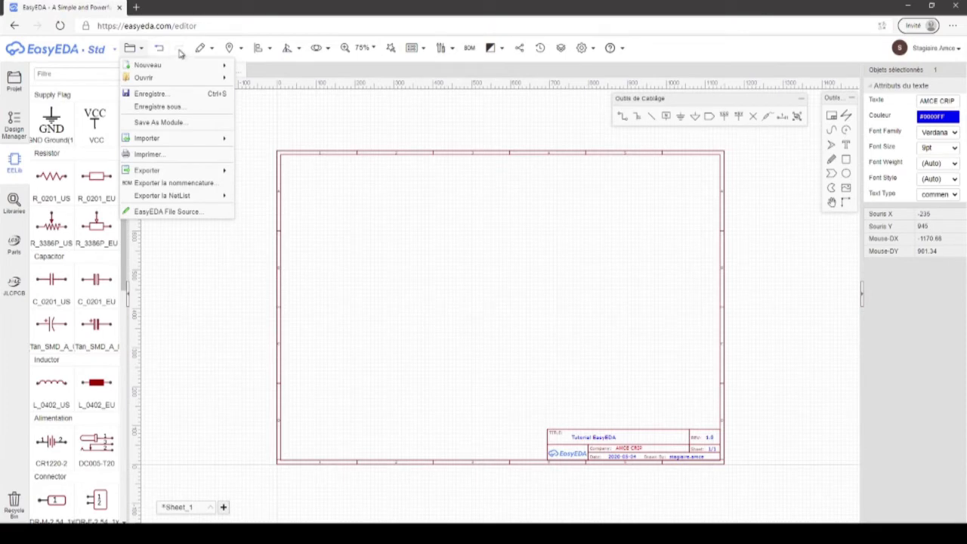
{"action": "left_click", "coordinate": [143, 50]}
{"action": "left_click", "coordinate": [144, 49]}
{"action": "left_click", "coordinate": [141, 53]}
{"action": "left_click", "coordinate": [141, 52]}
- Review the edit, placement, rotation, zoom and simulation commands, then deselect the company text
{"action": "left_click", "coordinate": [202, 49]}
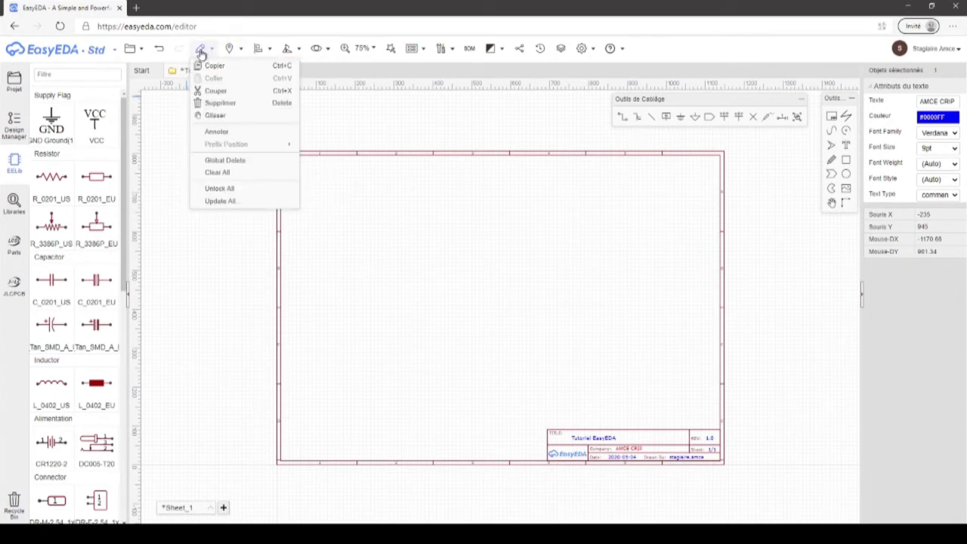
{"action": "mouse_move", "coordinate": [230, 49]}
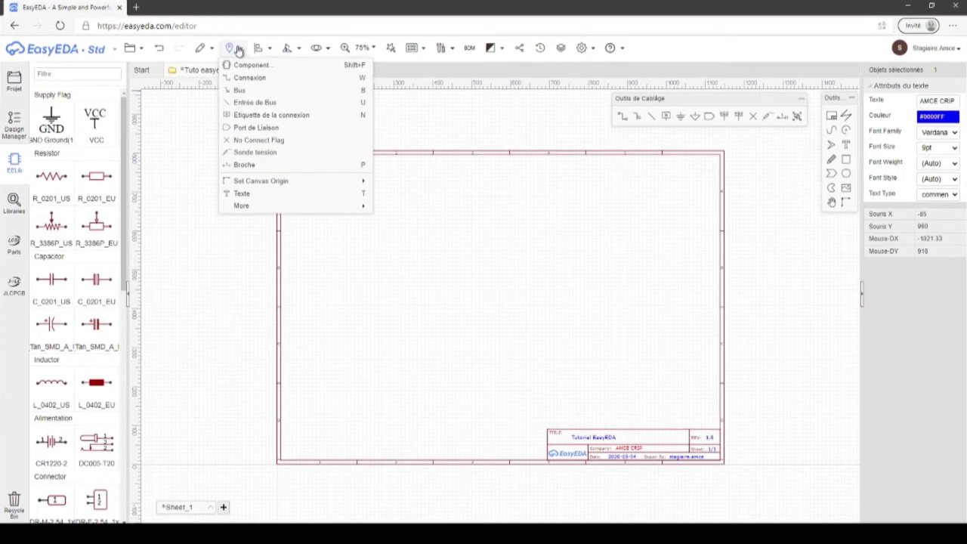
{"action": "mouse_move", "coordinate": [274, 54]}
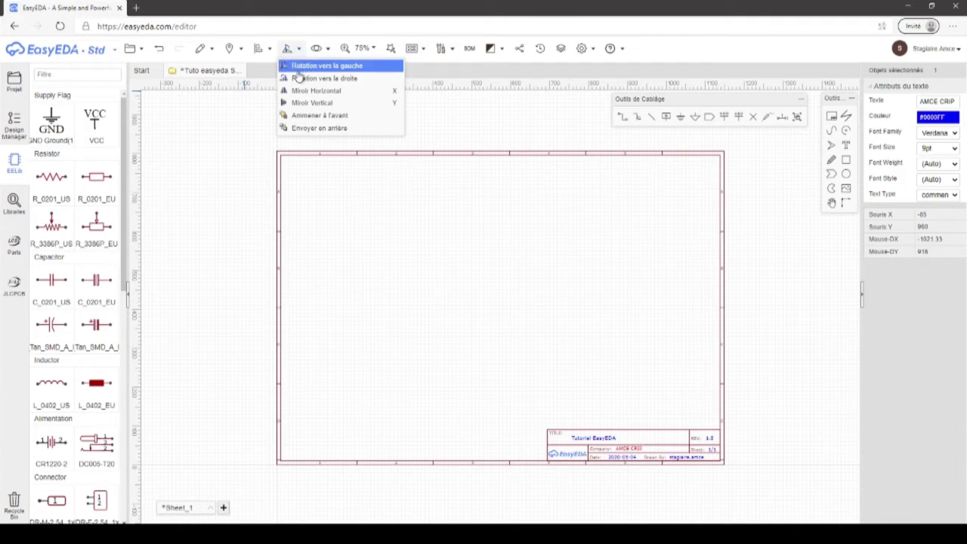
{"action": "mouse_move", "coordinate": [200, 53]}
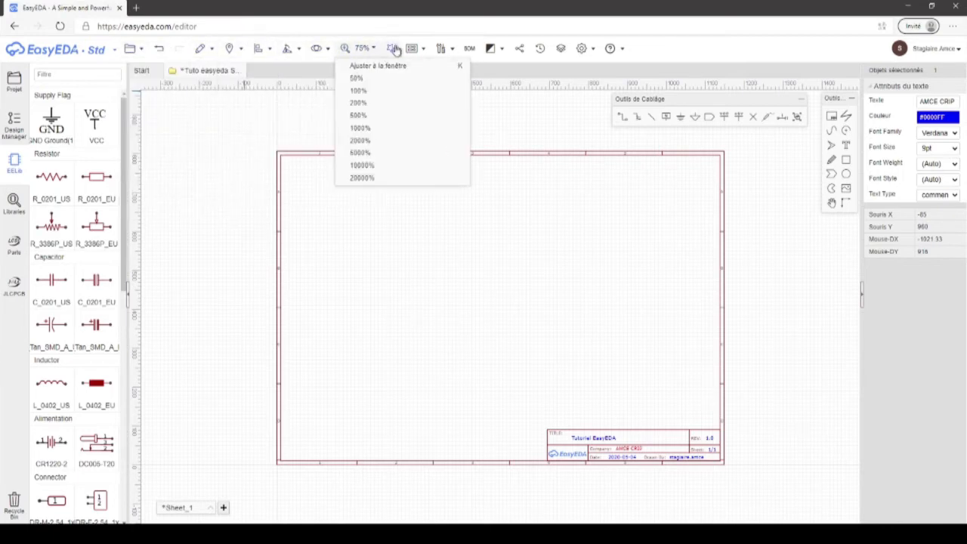
{"action": "mouse_move", "coordinate": [420, 57]}
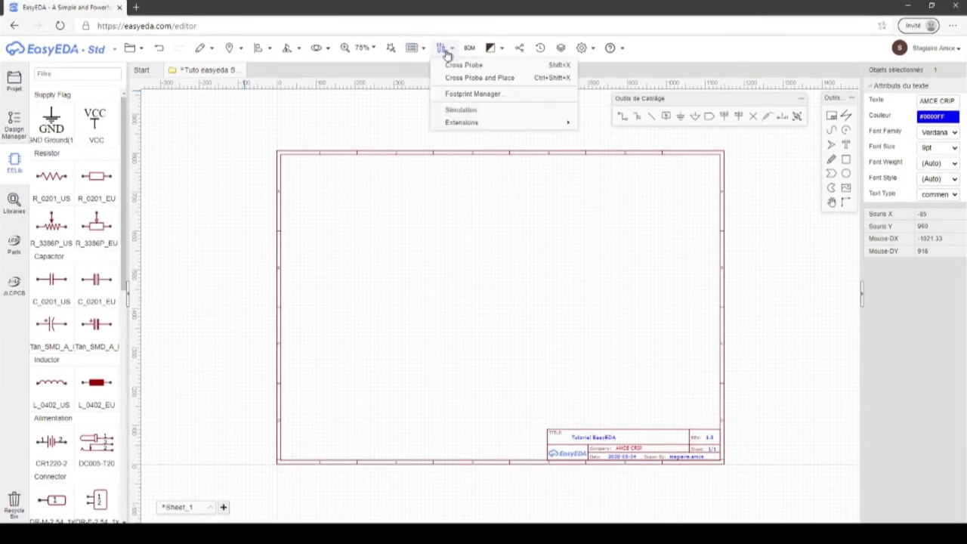
{"action": "left_click", "coordinate": [302, 120]}
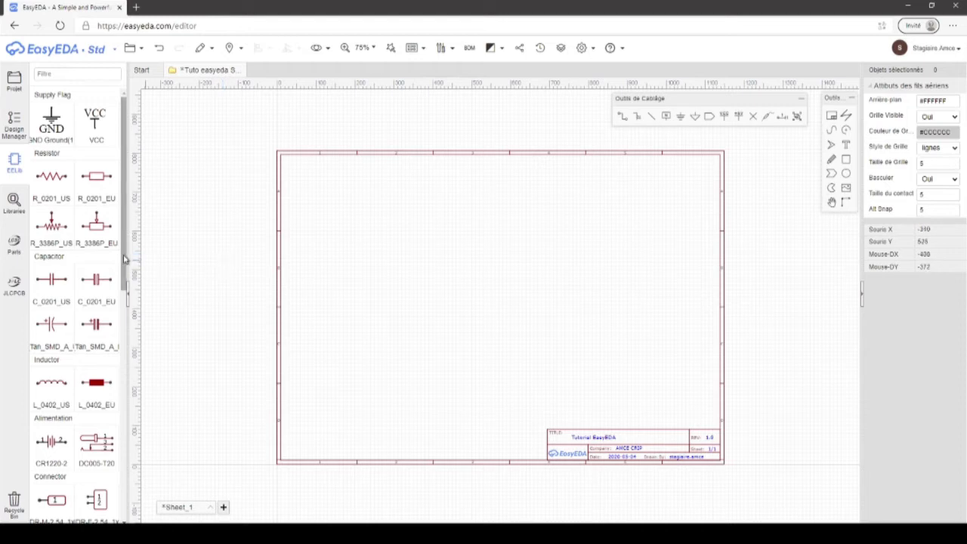
- Place one HDR-F-2.54_1x2 female header from the connector library in the upper-left area of the sheet
{"action": "left_click_drag", "start_coordinate": [123, 259], "coordinate": [132, 323]}
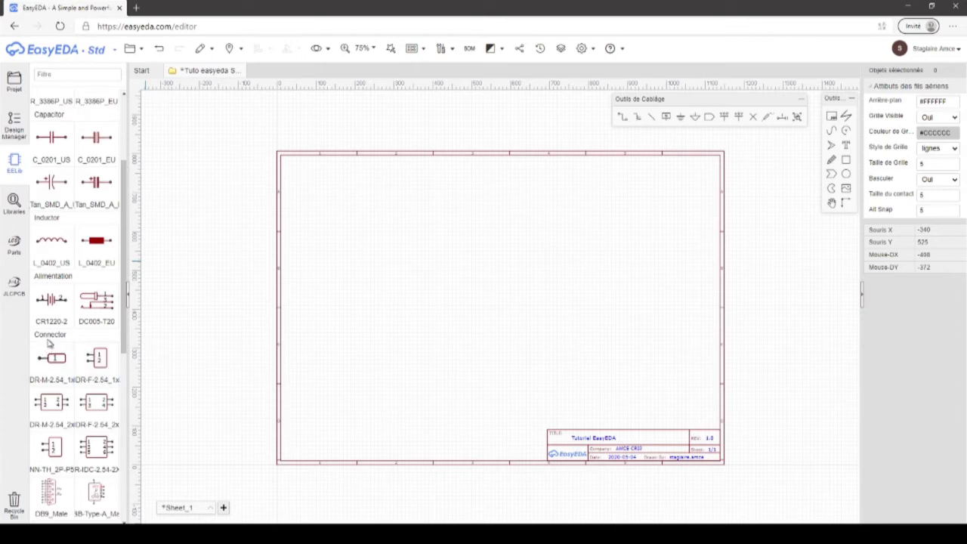
{"action": "left_click", "coordinate": [115, 386]}
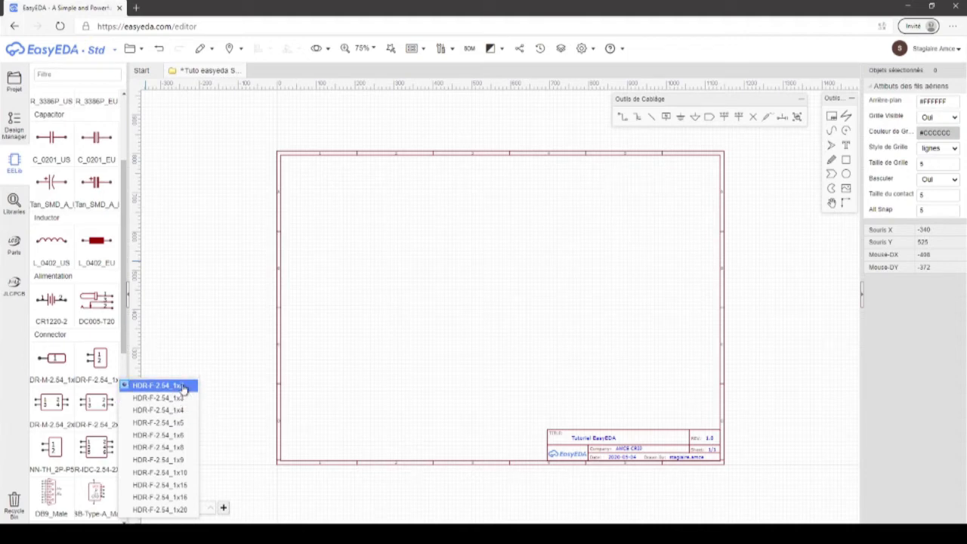
{"action": "left_click", "coordinate": [183, 387]}
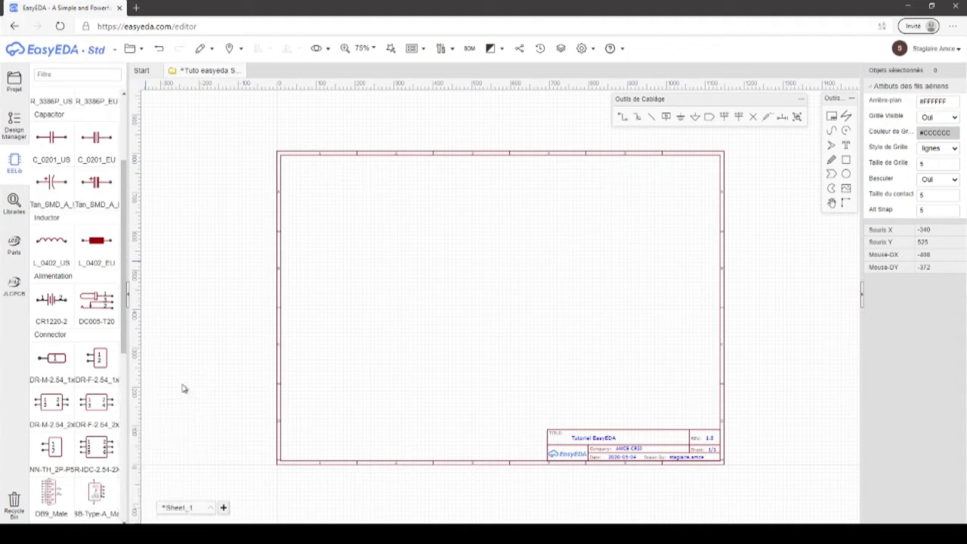
{"action": "left_click", "coordinate": [97, 361]}
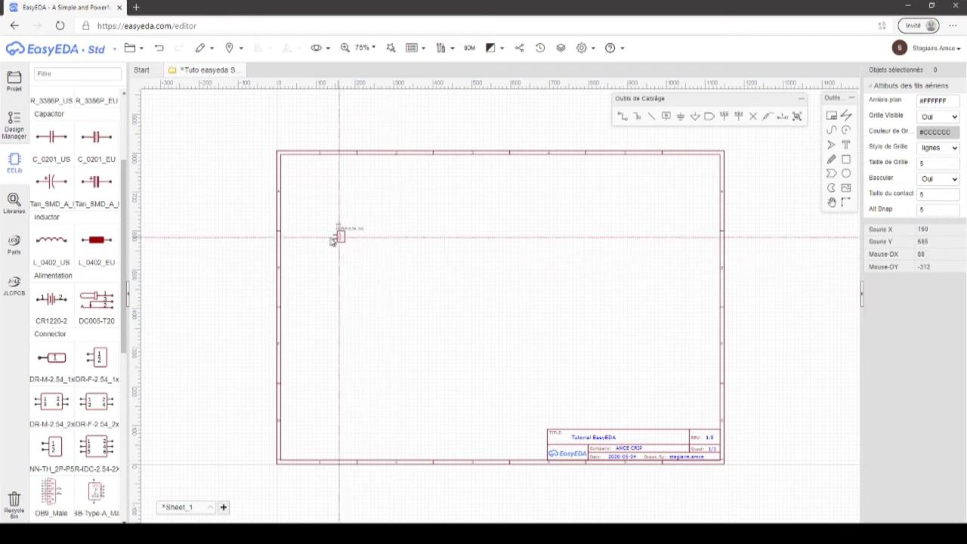
{"action": "left_click", "coordinate": [346, 236]}
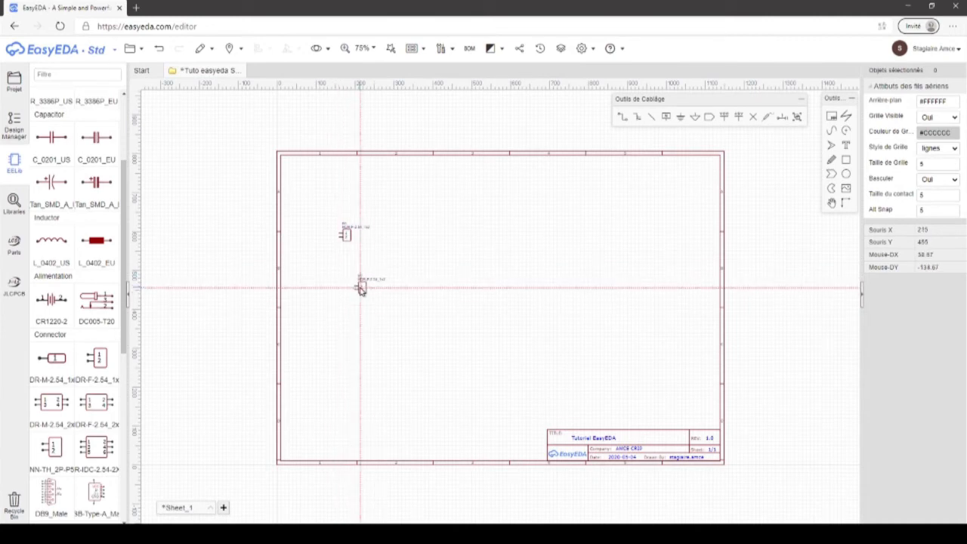
{"action": "key", "text": "Escape"}
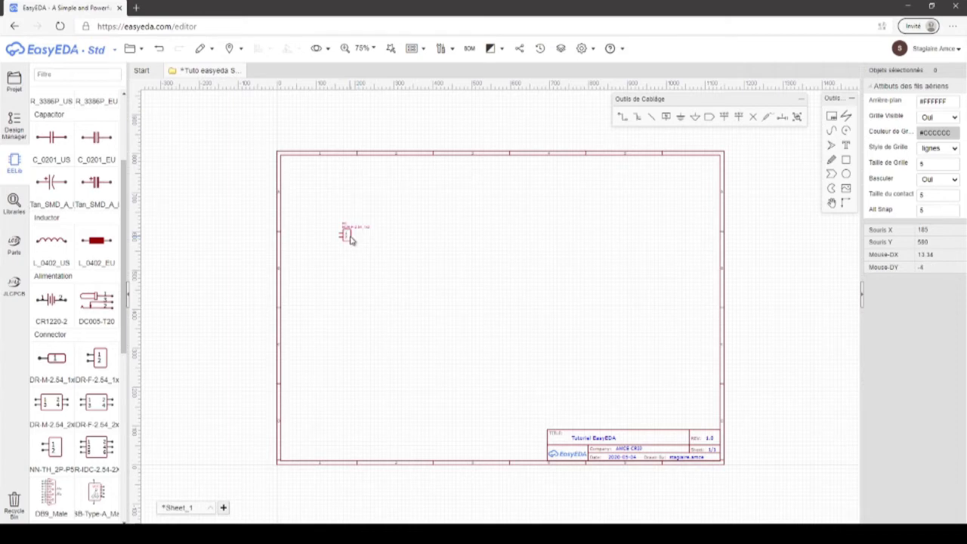
- Mirror the 1x2 header horizontally so its pins face right
{"action": "scroll", "coordinate": [350, 239], "scroll_direction": "up", "scroll_amount": 5}
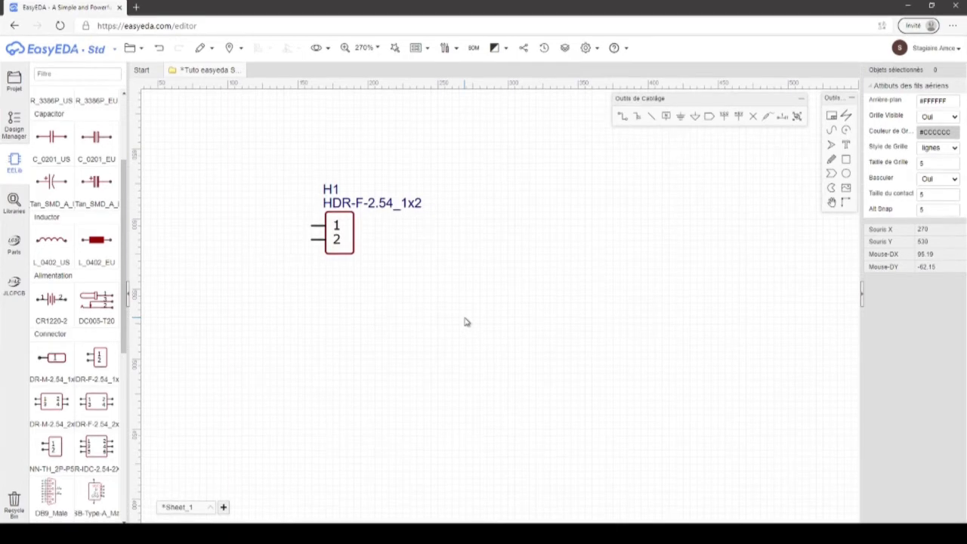
{"action": "left_click", "coordinate": [347, 237]}
{"action": "left_click", "coordinate": [298, 47]}
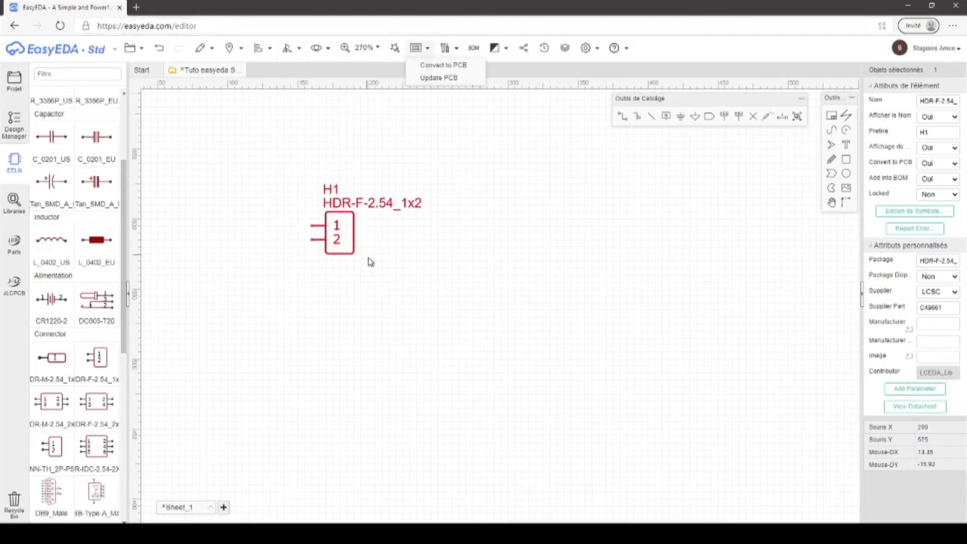
{"action": "key", "text": "x"}
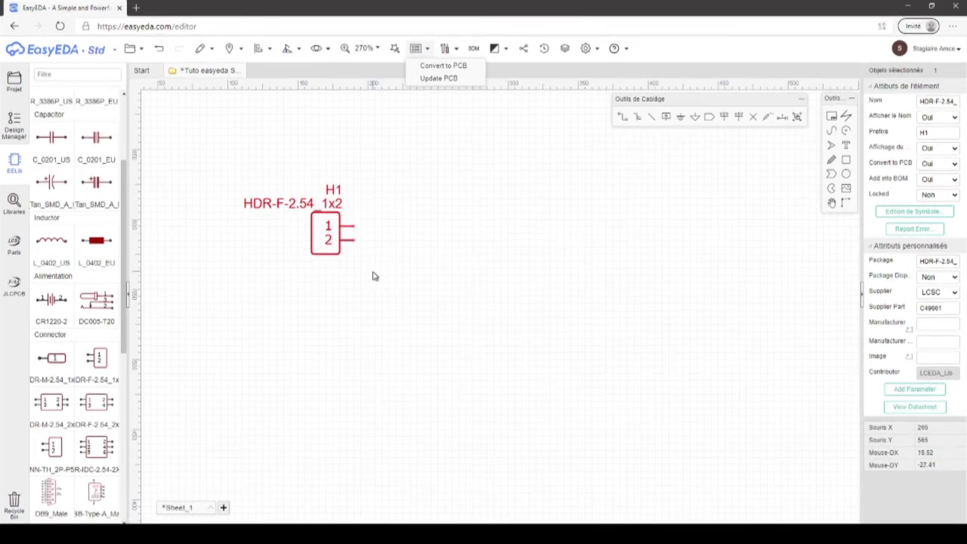
{"action": "left_click", "coordinate": [372, 276]}
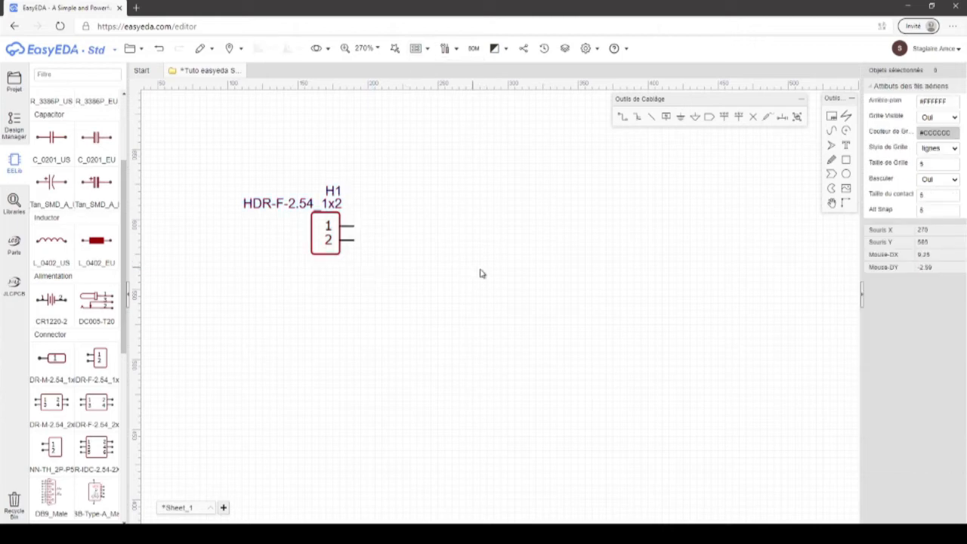
{"action": "scroll", "coordinate": [483, 272], "scroll_direction": "down", "scroll_amount": 5}
{"action": "right_click_drag", "start_coordinate": [644, 266], "coordinate": [485, 223]}
{"action": "scroll", "coordinate": [343, 211], "scroll_direction": "up", "scroll_amount": 2}
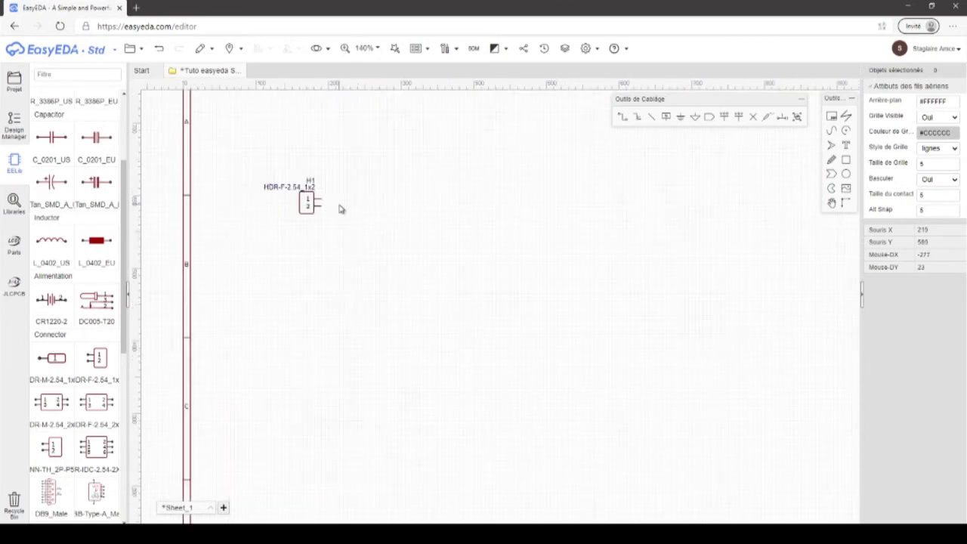
{"action": "scroll", "coordinate": [346, 211], "scroll_direction": "down", "scroll_amount": 2}
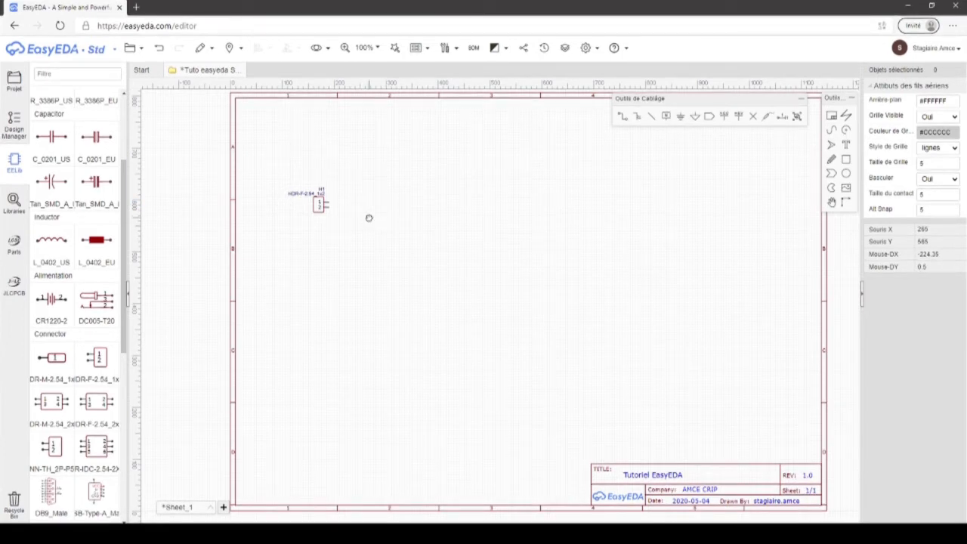
- Practise panning the sheet and box-selecting the header, clear the selection, and fit the whole sheet to the window
{"action": "mouse_move", "coordinate": [369, 218]}
{"action": "right_mouse_down"}
{"action": "mouse_move", "coordinate": [331, 259]}
{"action": "mouse_move", "coordinate": [304, 151]}
{"action": "mouse_move", "coordinate": [352, 252]}
{"action": "mouse_move", "coordinate": [349, 193]}
{"action": "mouse_move", "coordinate": [358, 227]}
{"action": "right_mouse_up"}
{"action": "left_click_drag", "start_coordinate": [408, 244], "coordinate": [377, 211]}
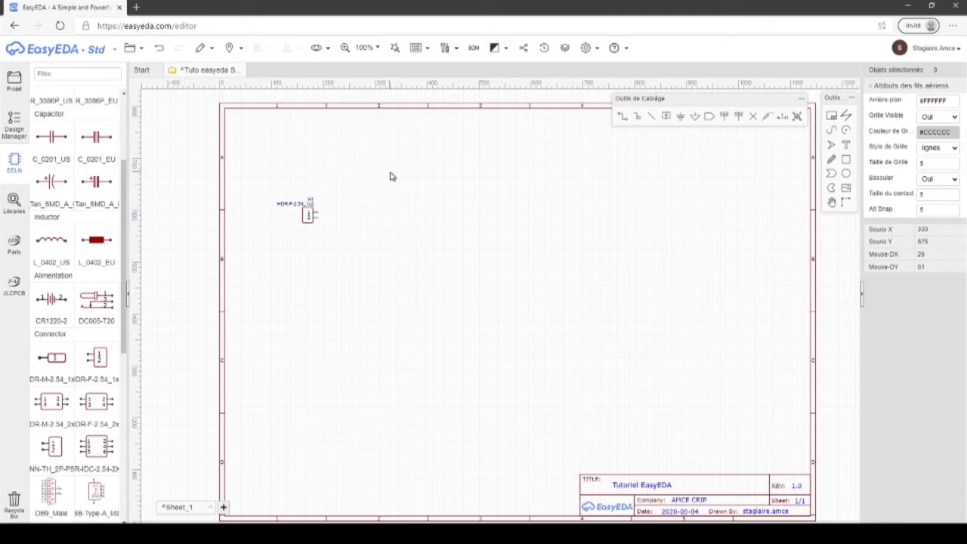
{"action": "left_click_drag", "start_coordinate": [390, 172], "coordinate": [244, 326]}
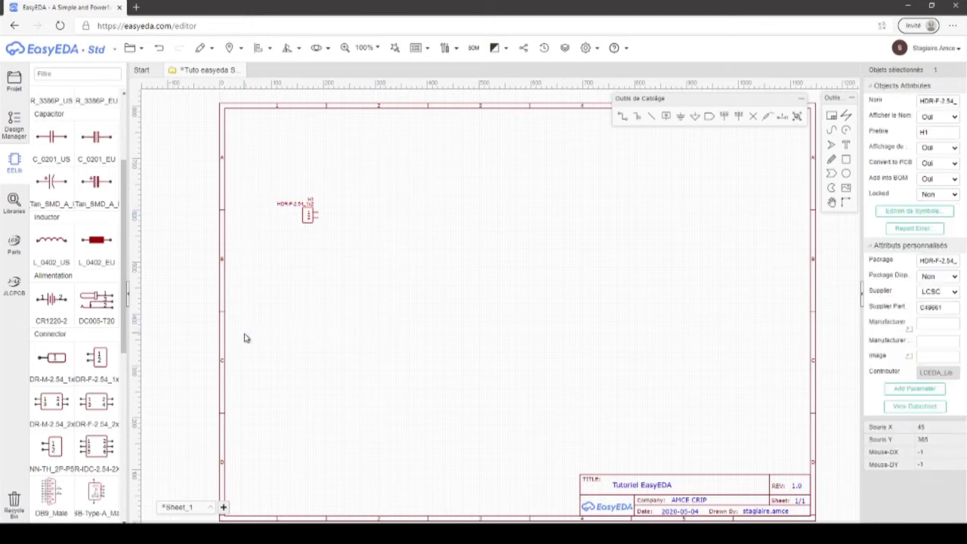
{"action": "left_click", "coordinate": [377, 291]}
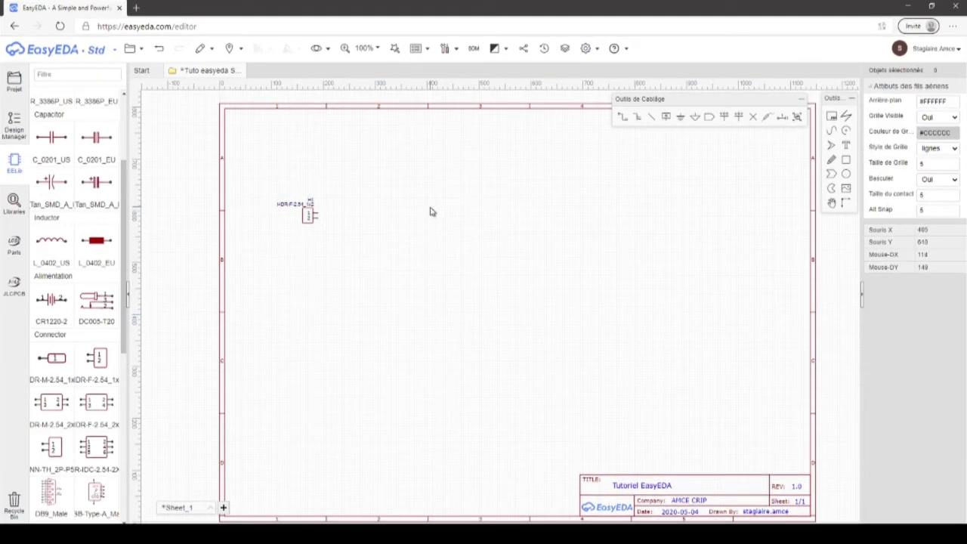
{"action": "left_click_drag", "start_coordinate": [400, 151], "coordinate": [238, 338]}
{"action": "left_click", "coordinate": [377, 298]}
{"action": "right_click", "coordinate": [414, 213]}
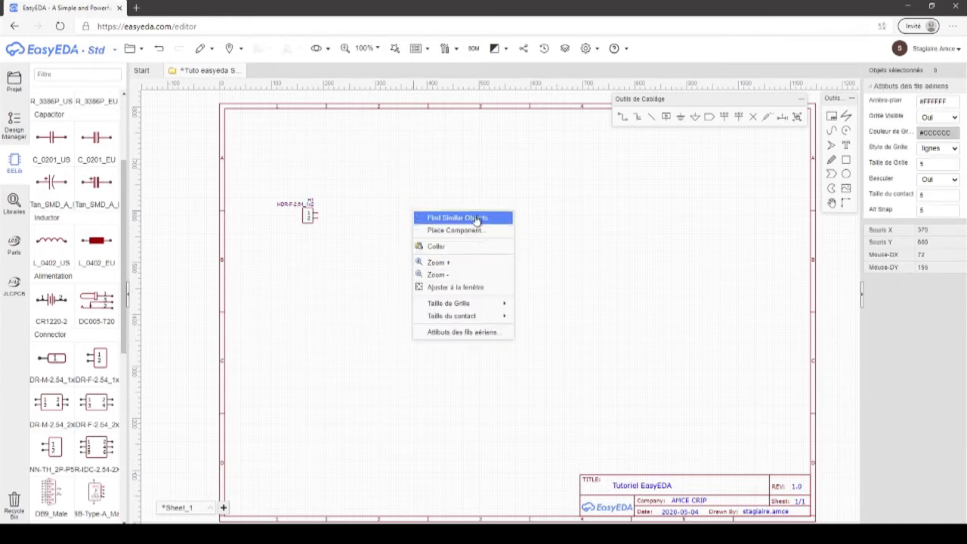
{"action": "left_click", "coordinate": [479, 290]}
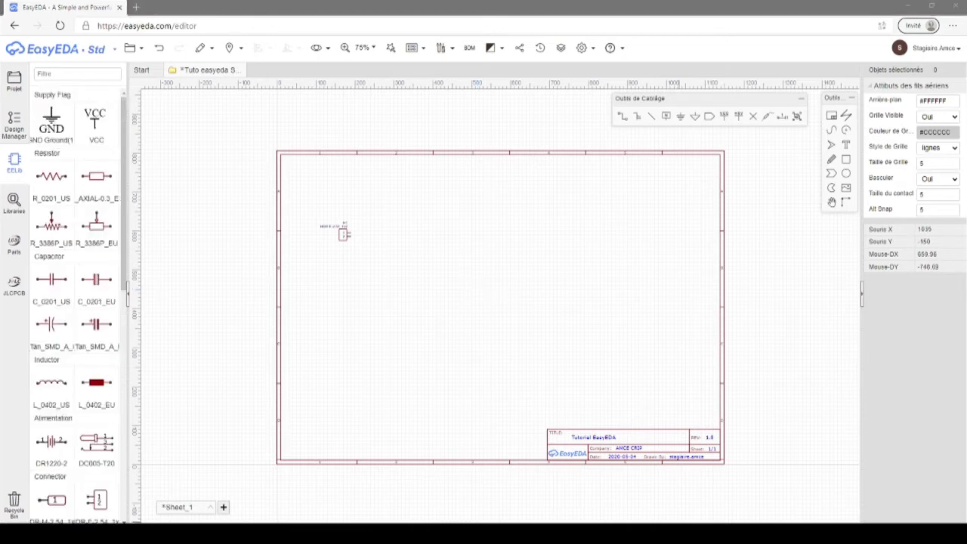
- Box-select the 1x2 header, move it toward the sheet's centre to about X 400, Y 505, and deselect it
{"action": "left_click", "coordinate": [523, 383]}
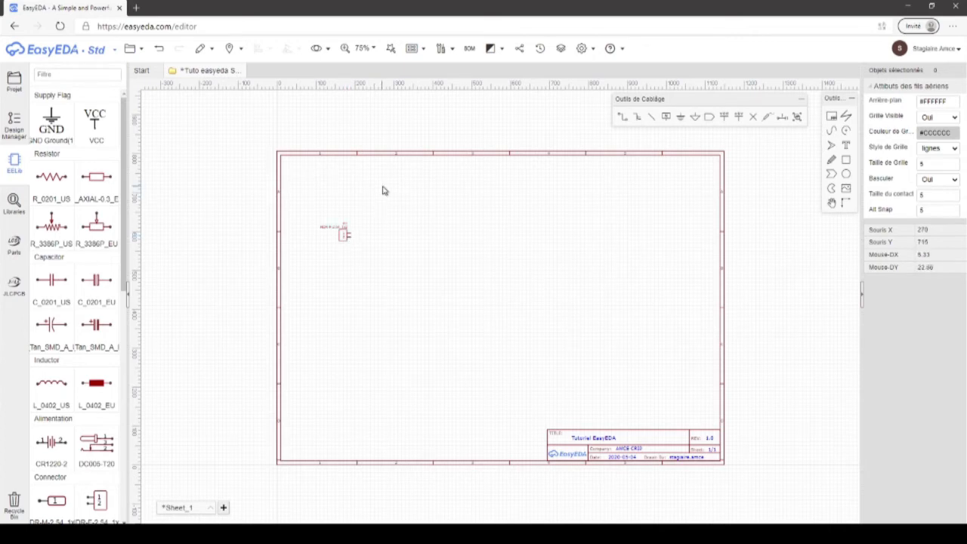
{"action": "left_click_drag", "start_coordinate": [383, 187], "coordinate": [295, 324]}
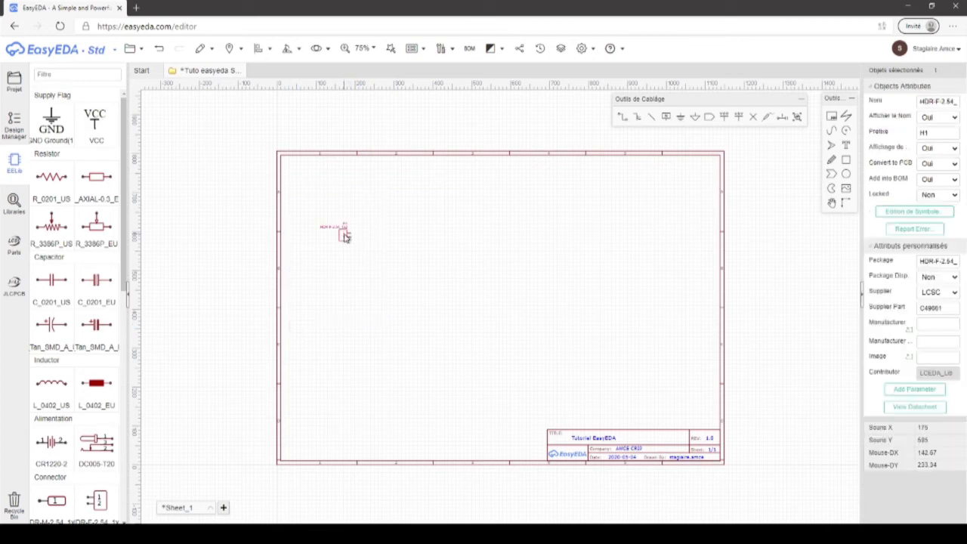
{"action": "left_click_drag", "start_coordinate": [345, 237], "coordinate": [431, 269]}
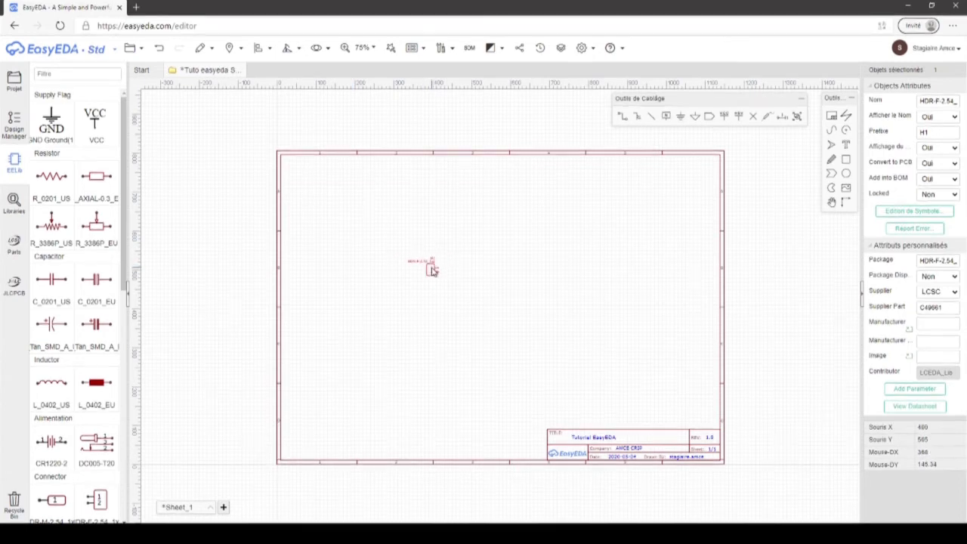
{"action": "left_click", "coordinate": [518, 274]}
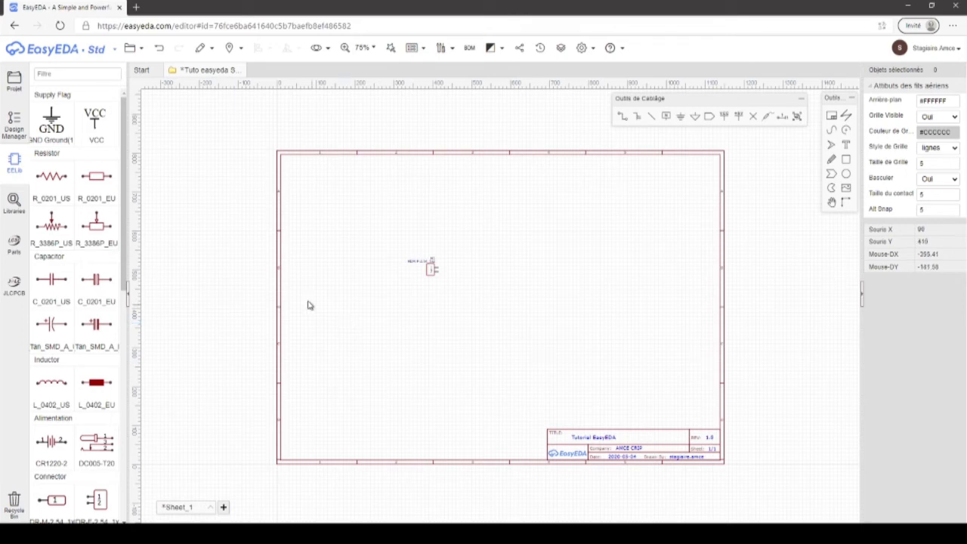
- Set the European resistor's package to R_AXIAL-0.4_EU and place two of them side by side, above and to the right of the header
{"action": "left_click", "coordinate": [114, 200]}
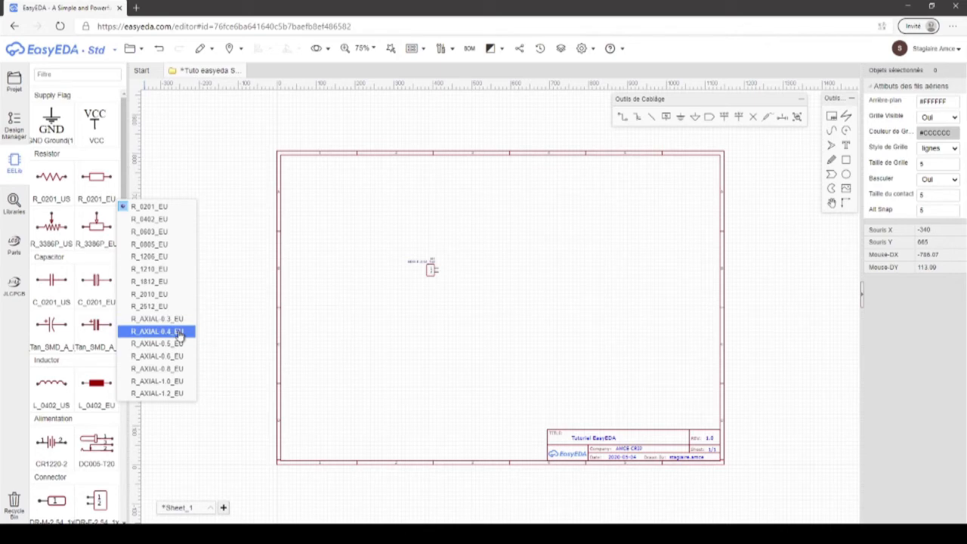
{"action": "left_click", "coordinate": [179, 335]}
{"action": "left_click", "coordinate": [117, 204]}
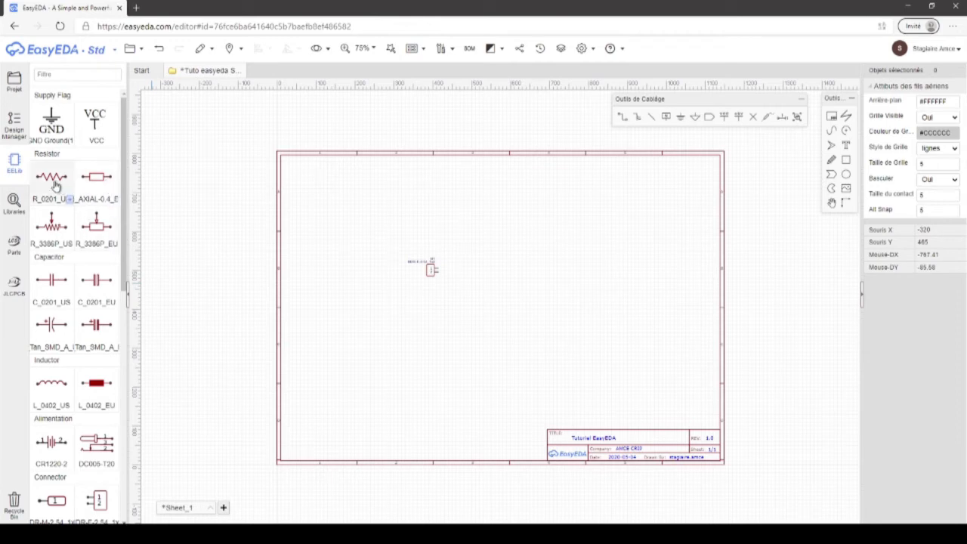
{"action": "left_click", "coordinate": [98, 179]}
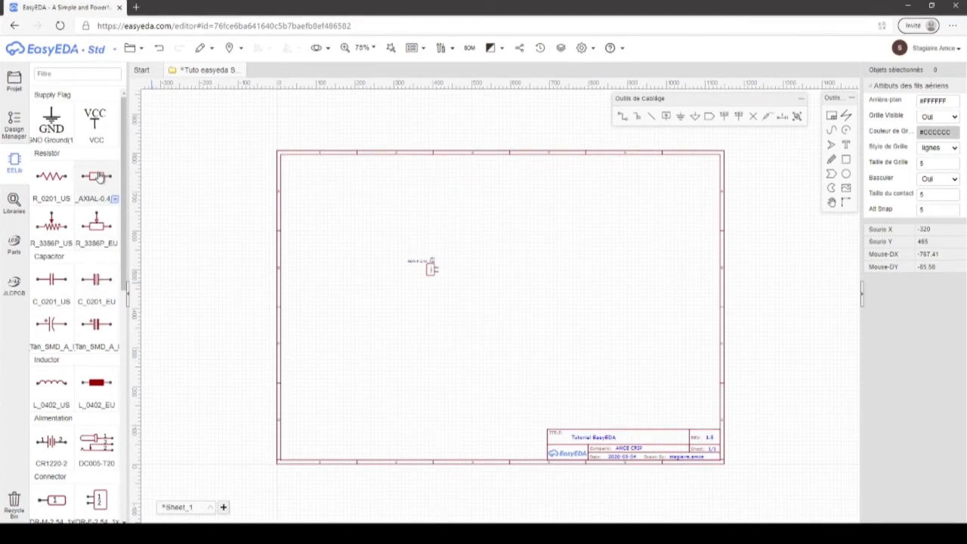
{"action": "left_click", "coordinate": [464, 249]}
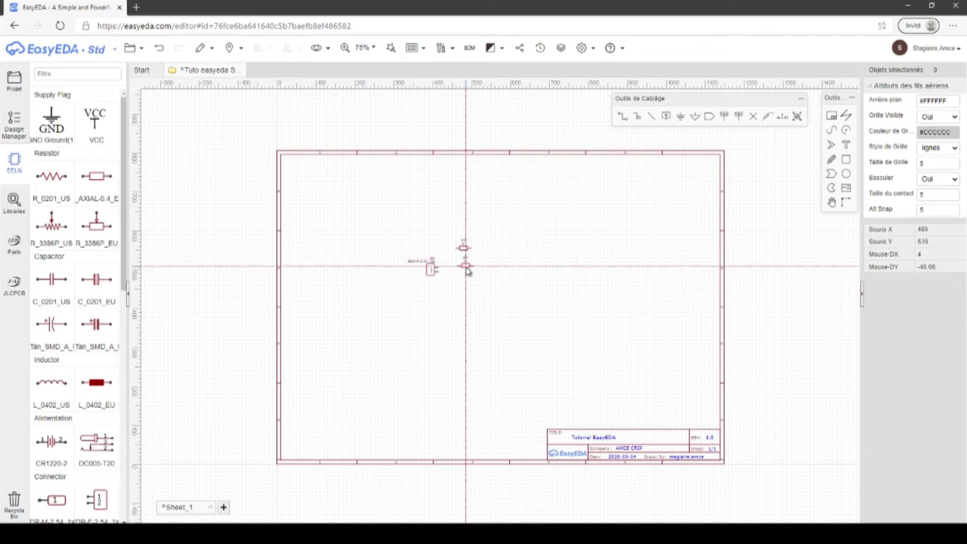
{"action": "left_click", "coordinate": [497, 249]}
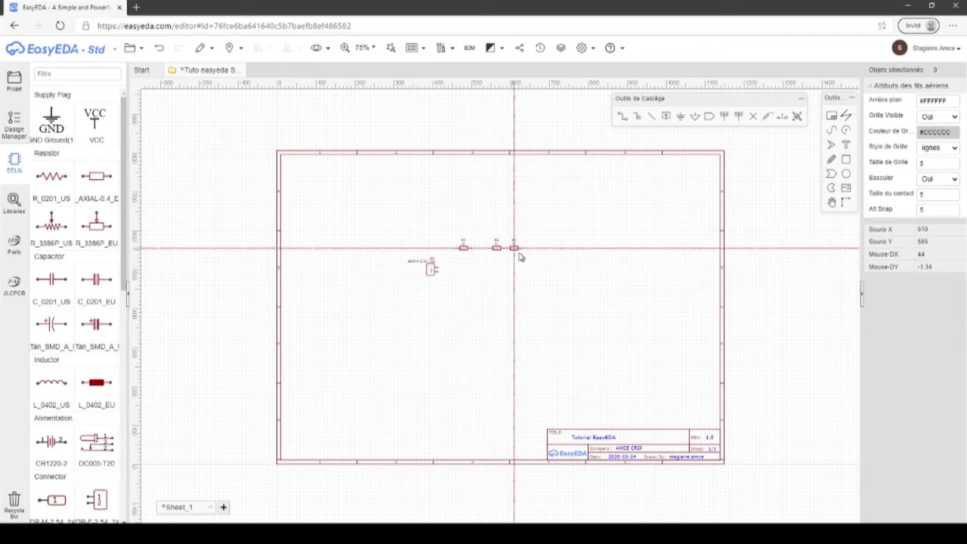
- Place a third R_AXIAL-0.4_EU resistor below and between the first two, and end placement
{"action": "scroll", "coordinate": [514, 326], "scroll_direction": "up", "scroll_amount": 8}
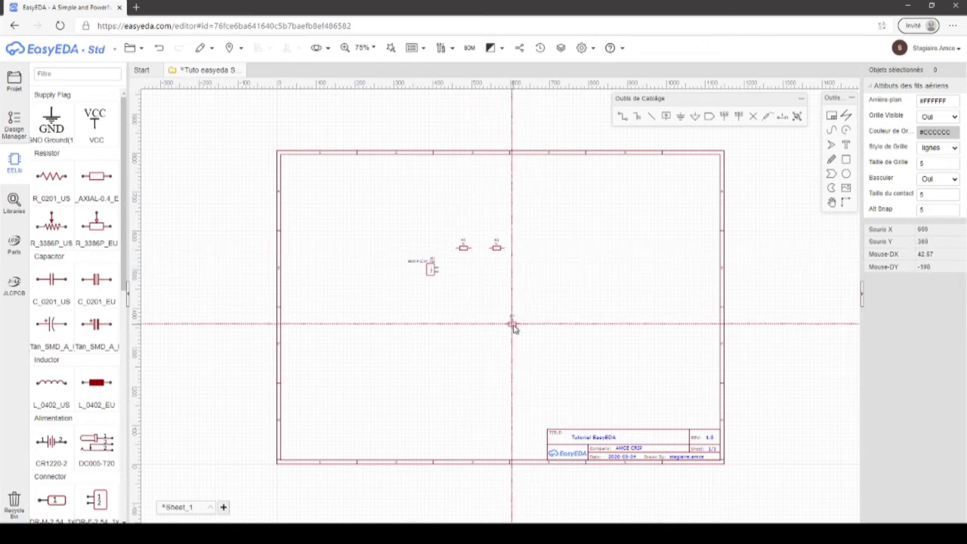
{"action": "scroll", "coordinate": [484, 250], "scroll_direction": "up", "scroll_amount": 2}
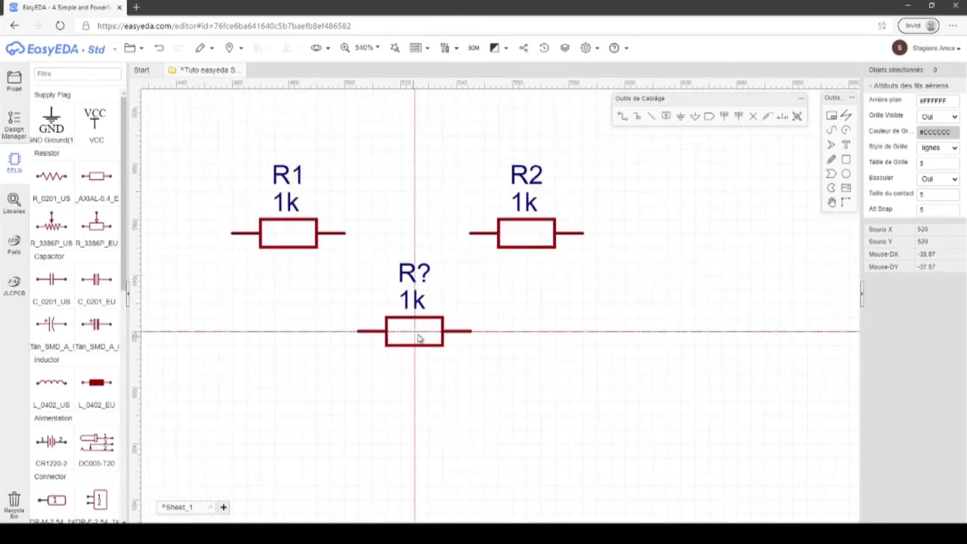
{"action": "scroll", "coordinate": [518, 343], "scroll_direction": "up", "scroll_amount": 1}
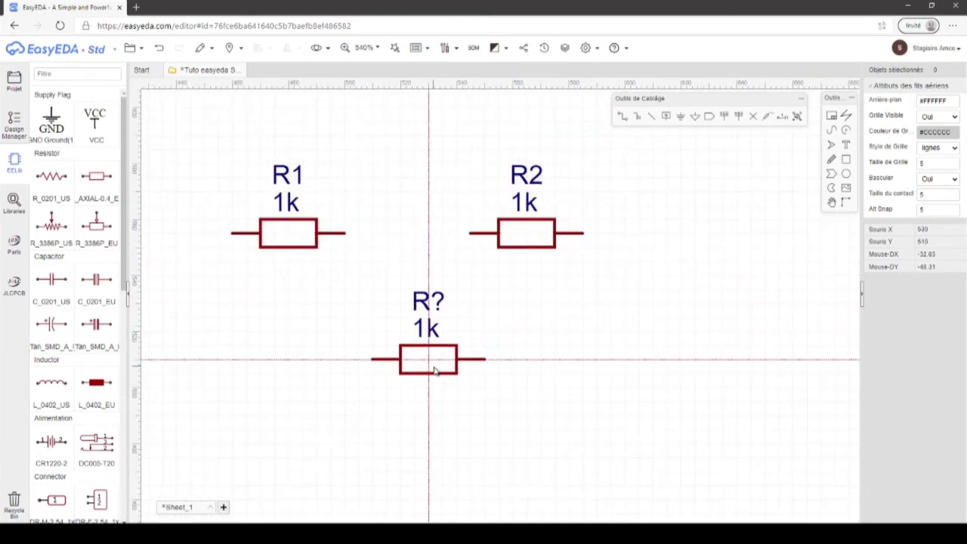
{"action": "left_click", "coordinate": [434, 359]}
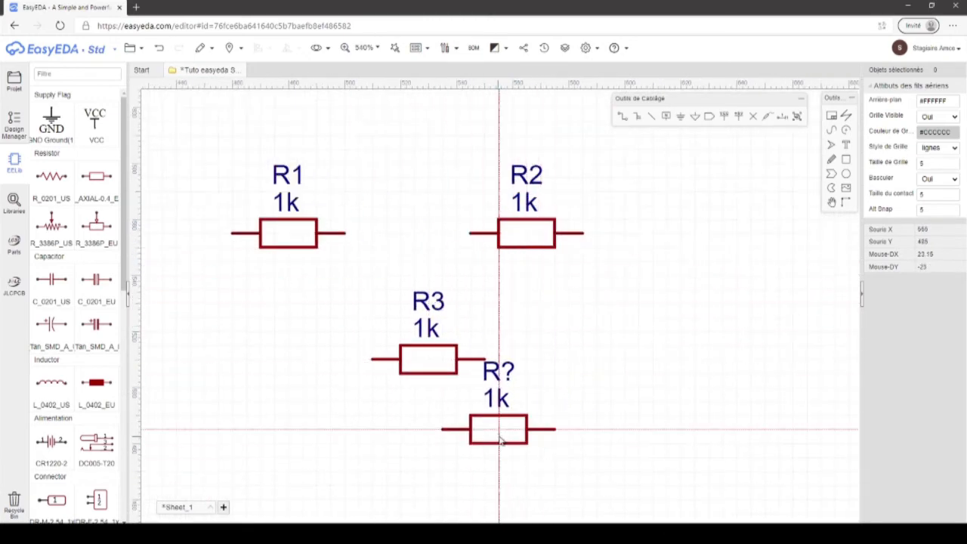
{"action": "key", "text": "Escape"}
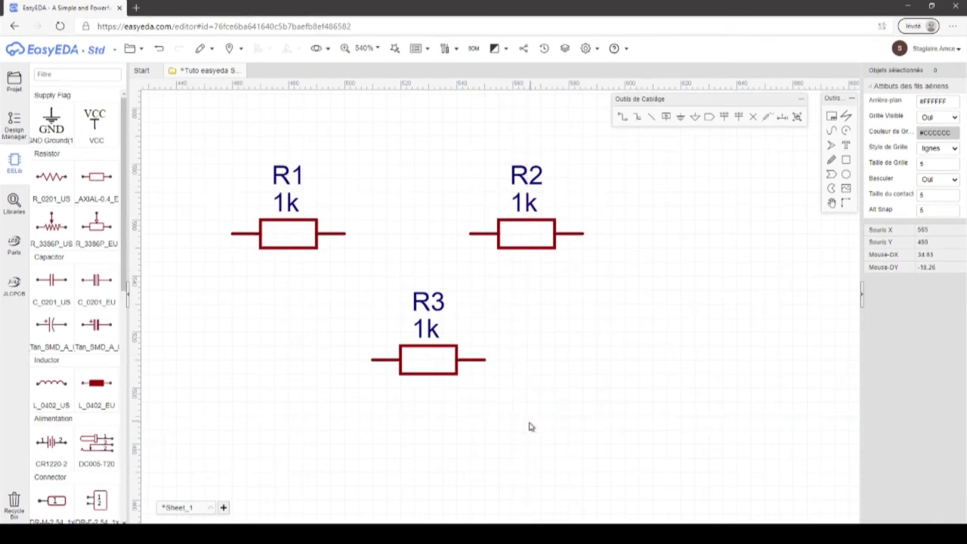
- Delete resistor R3 from the schematic
{"action": "left_click", "coordinate": [460, 365]}
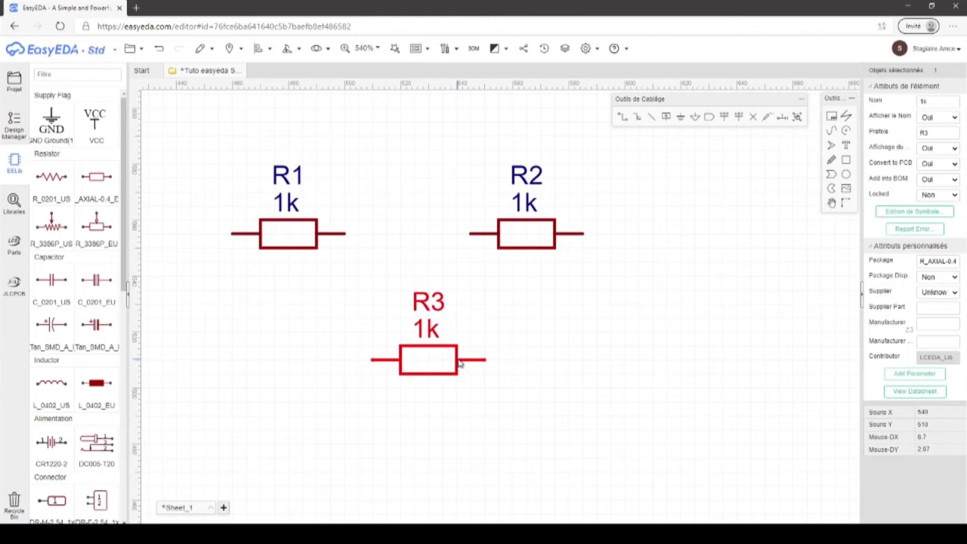
{"action": "right_click", "coordinate": [459, 365]}
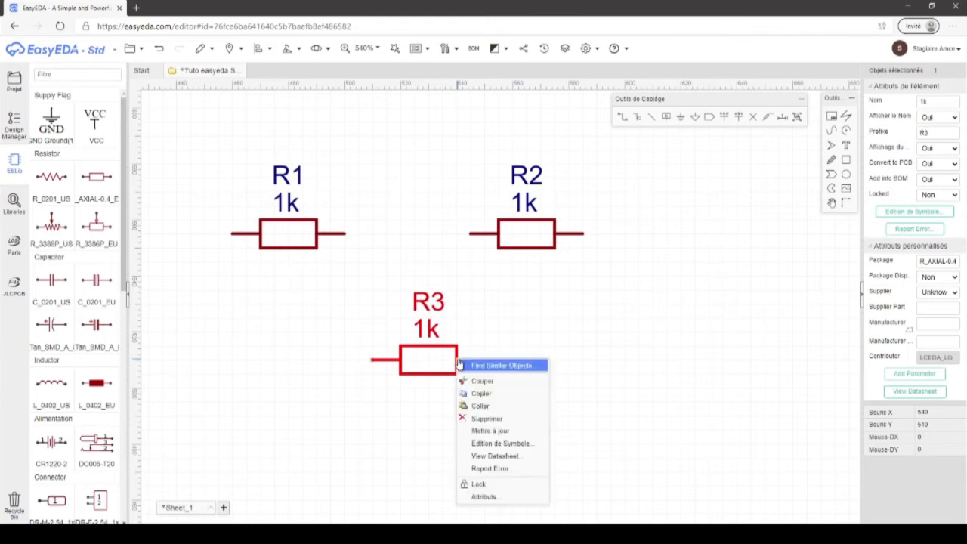
{"action": "left_click", "coordinate": [506, 421]}
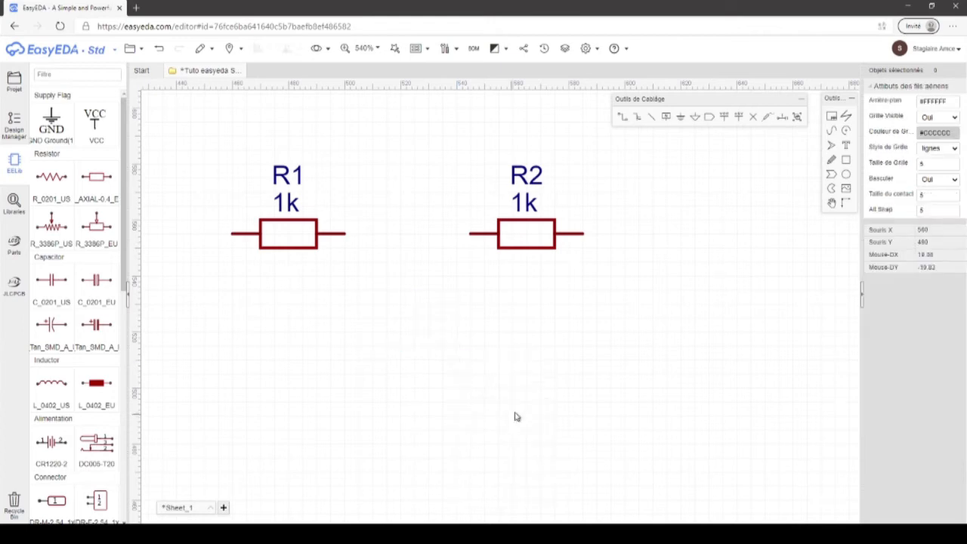
- Set the library LED's package to LED-TH-5mm_R and place one below and between the two resistors
{"action": "key", "text": "k"}
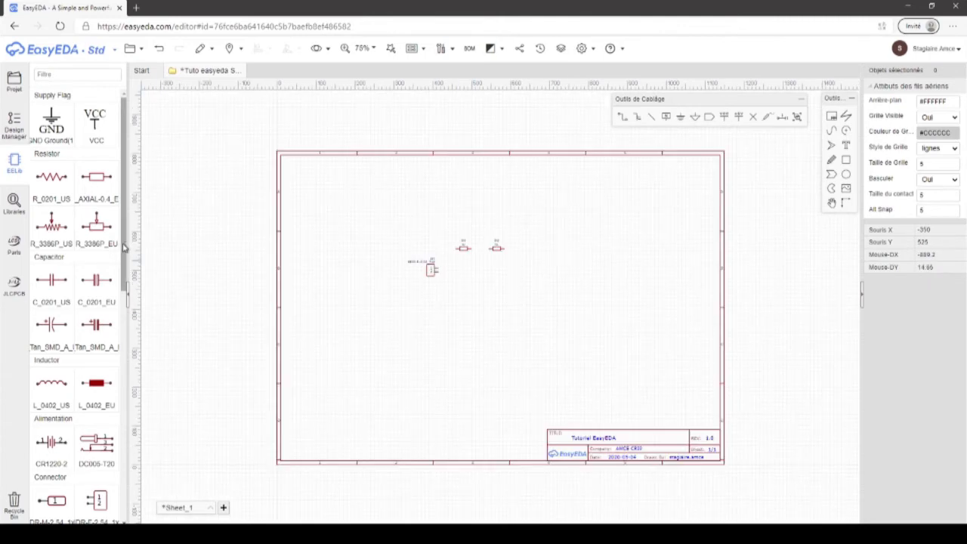
{"action": "left_click_drag", "start_coordinate": [124, 248], "coordinate": [119, 398]}
{"action": "scroll", "coordinate": [119, 399], "scroll_direction": "down", "scroll_amount": 3}
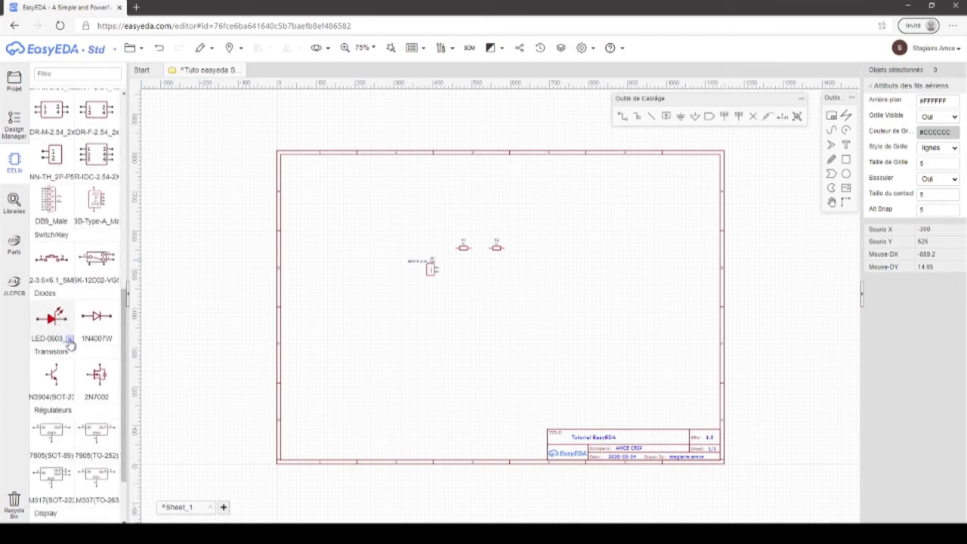
{"action": "left_click", "coordinate": [69, 341]}
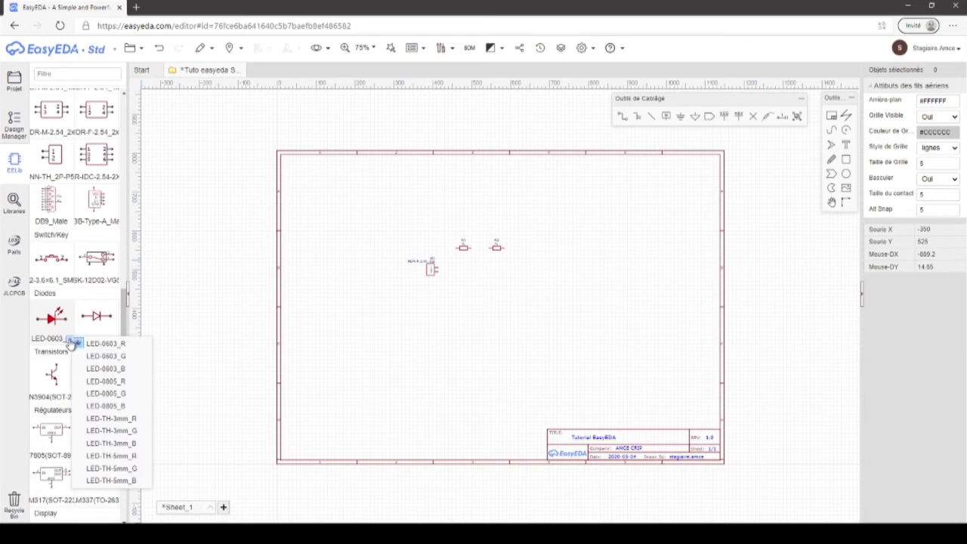
{"action": "left_click", "coordinate": [140, 457]}
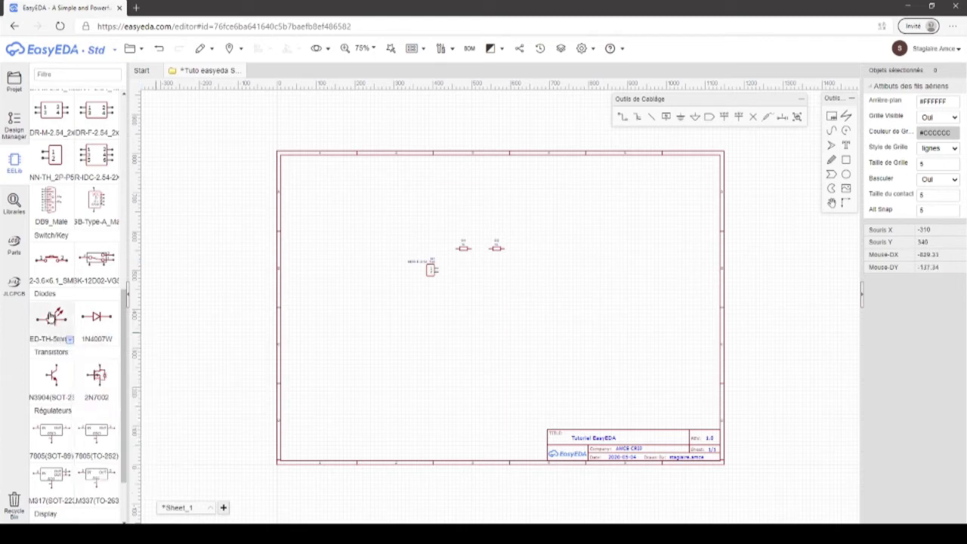
{"action": "left_click", "coordinate": [52, 317]}
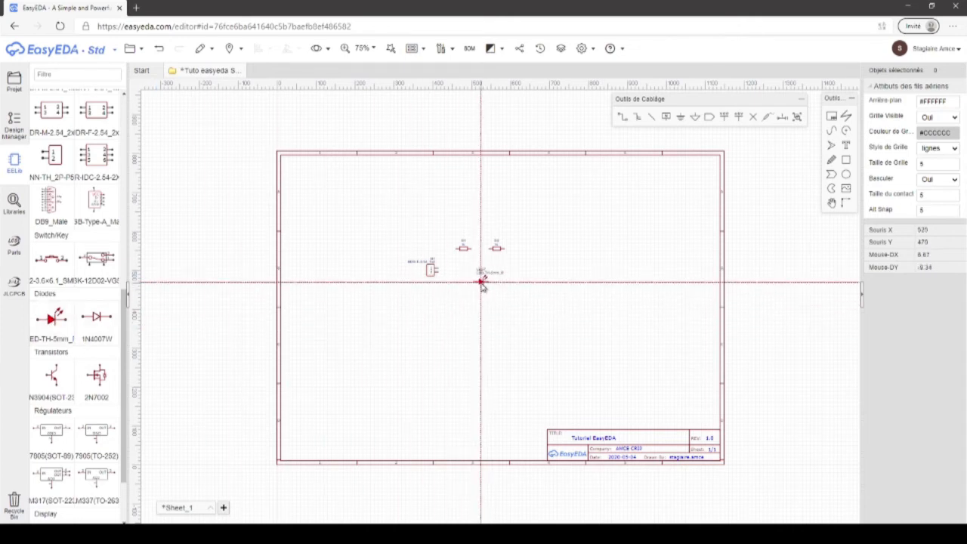
{"action": "left_click", "coordinate": [482, 281]}
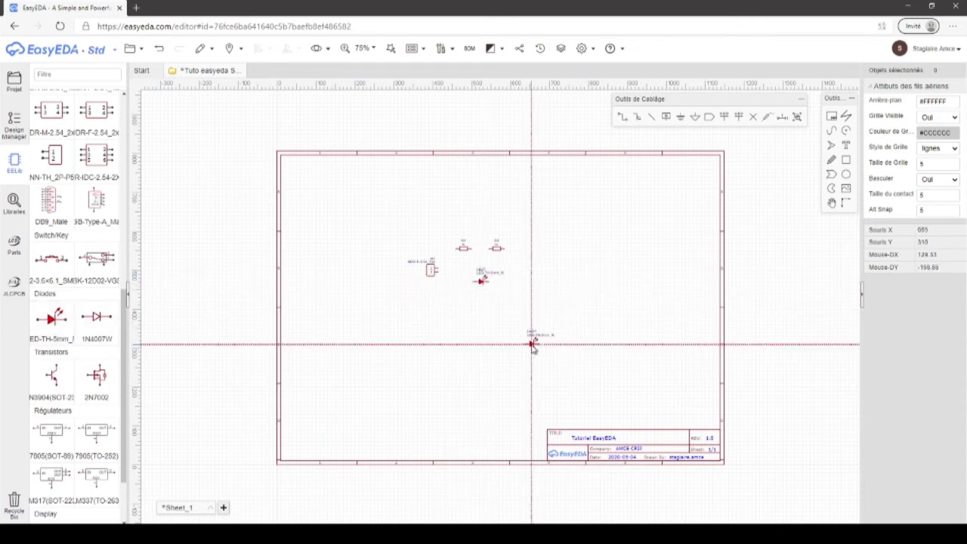
{"action": "key", "text": "Escape"}
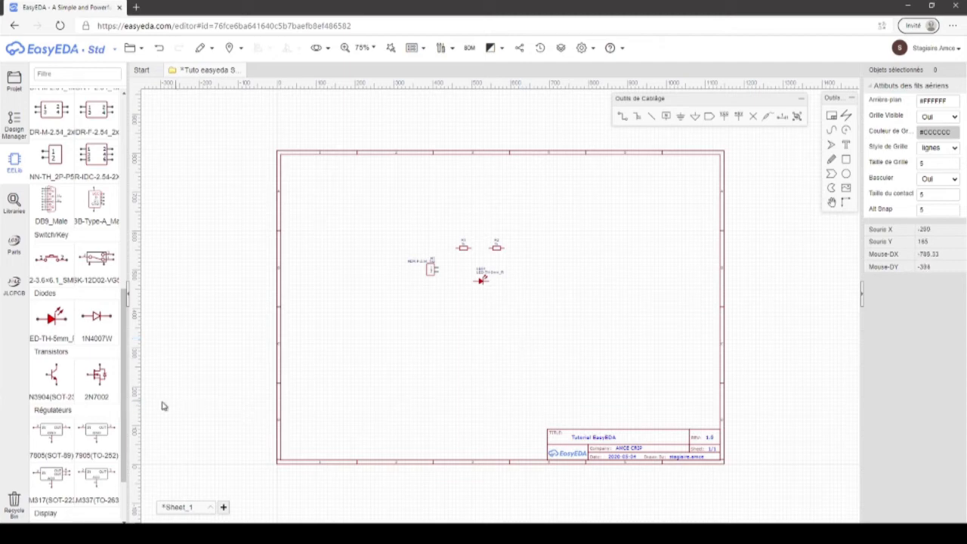
- Open the component library search and look up pic12c among the LCSC schematic symbols
{"action": "left_click_drag", "start_coordinate": [124, 367], "coordinate": [121, 151]}
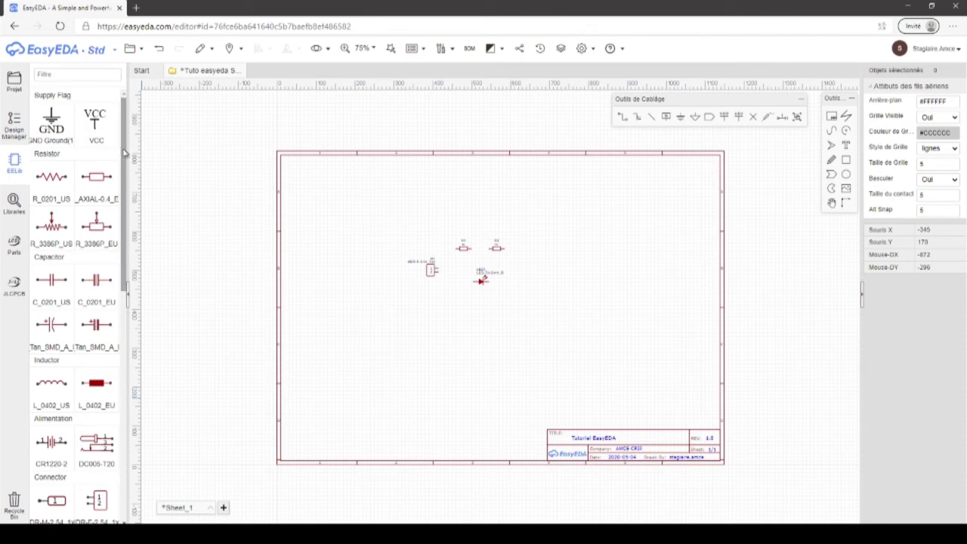
{"action": "left_click", "coordinate": [13, 202]}
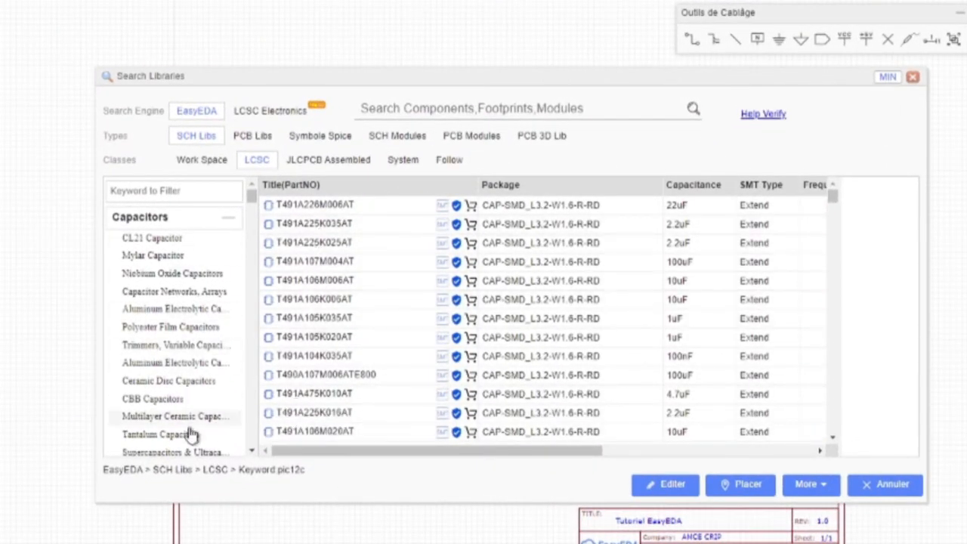
{"action": "left_click", "coordinate": [447, 111]}
{"action": "type", "text": "pic12c"}
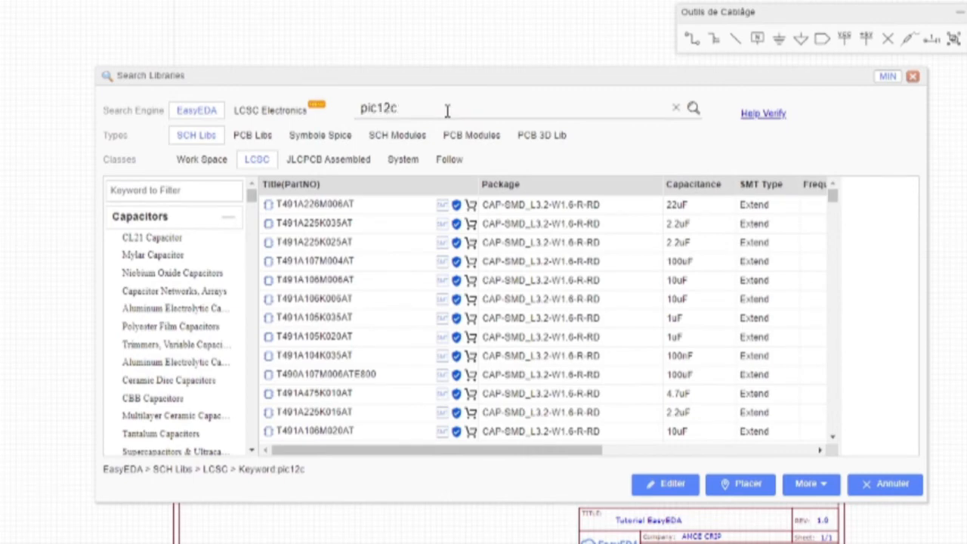
{"action": "left_click", "coordinate": [693, 110]}
{"action": "left_click", "coordinate": [693, 109]}
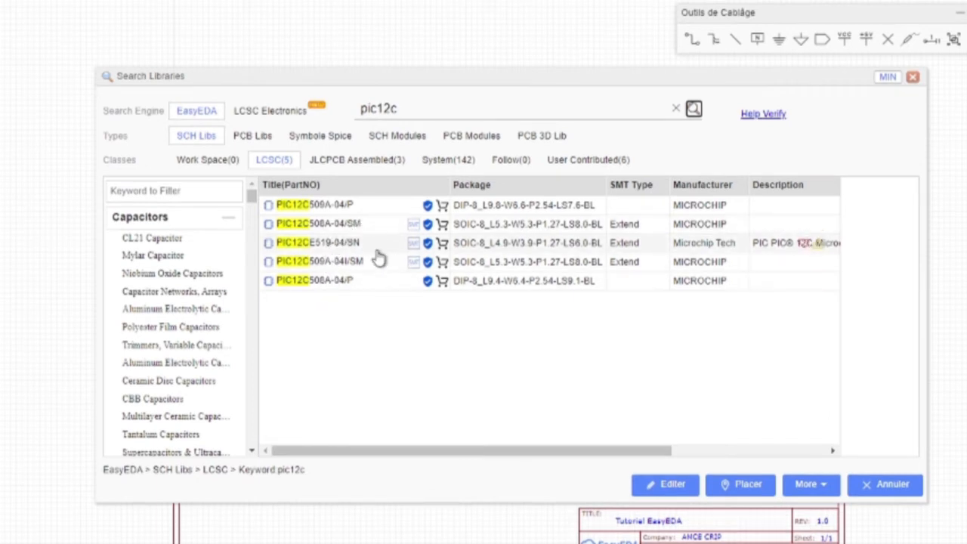
- Refine the component library search to pic12c508
{"action": "double_click", "coordinate": [430, 105]}
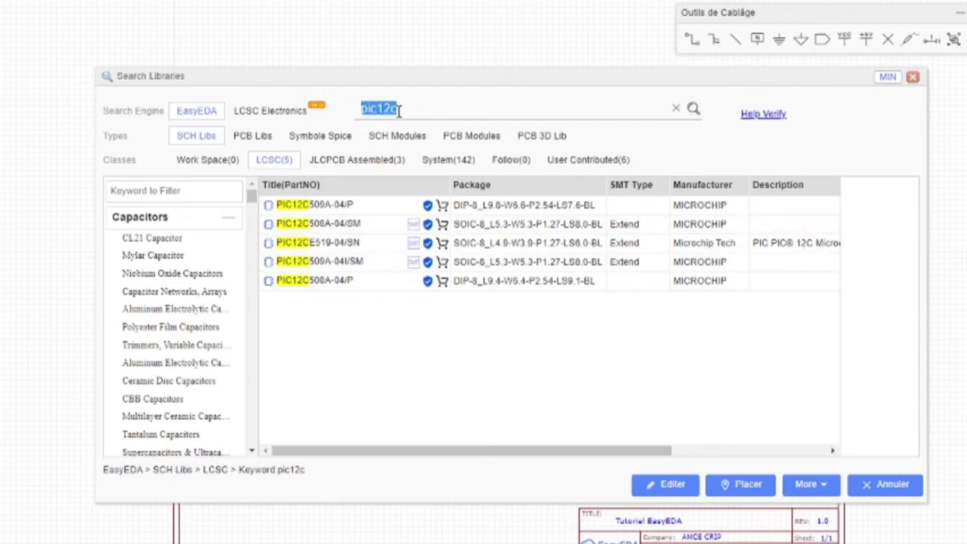
{"action": "left_click", "coordinate": [407, 104]}
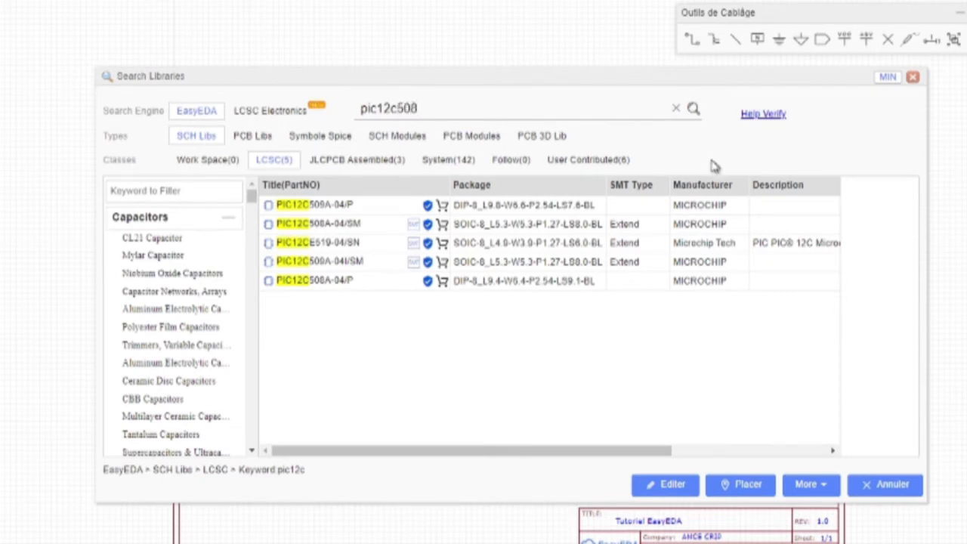
{"action": "left_click", "coordinate": [694, 109]}
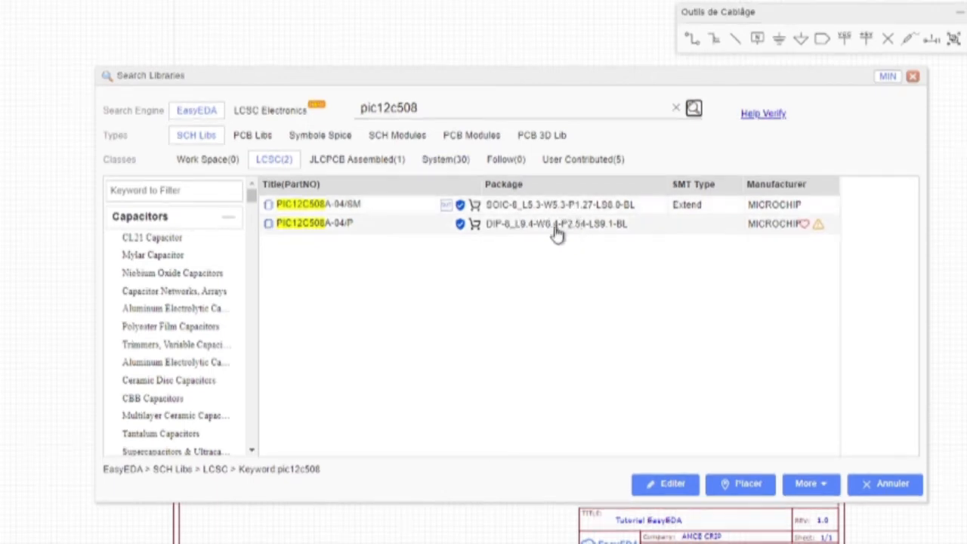
- Compare the SOIC-8 and DIP-8 versions, and place the DIP-8 PIC12C508A-04/P above and to the right of the two resistors
{"action": "left_click", "coordinate": [377, 209]}
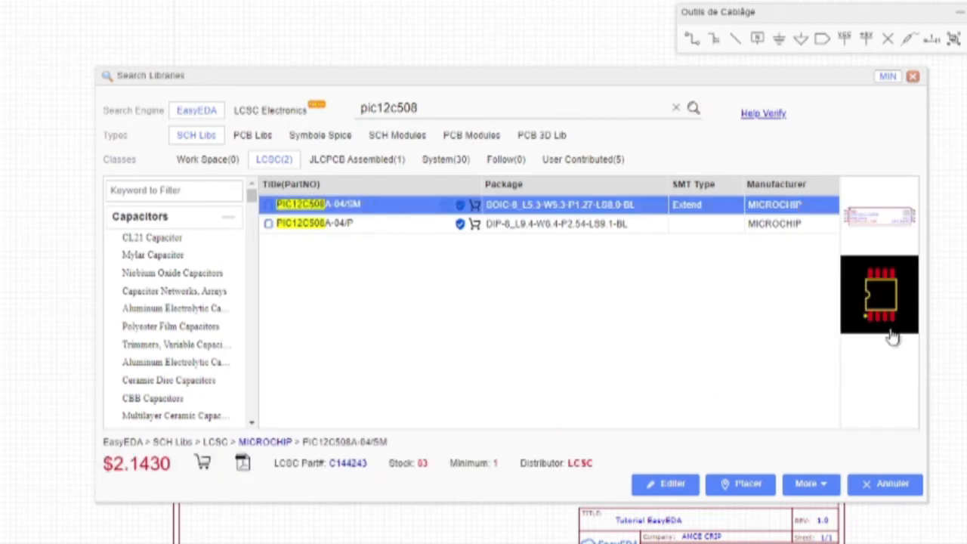
{"action": "left_click", "coordinate": [367, 227]}
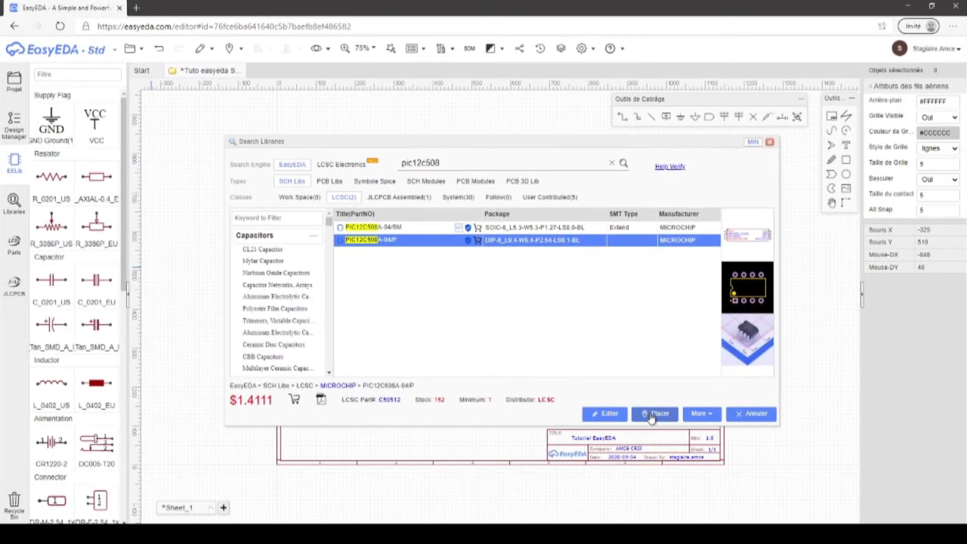
{"action": "left_click", "coordinate": [654, 414]}
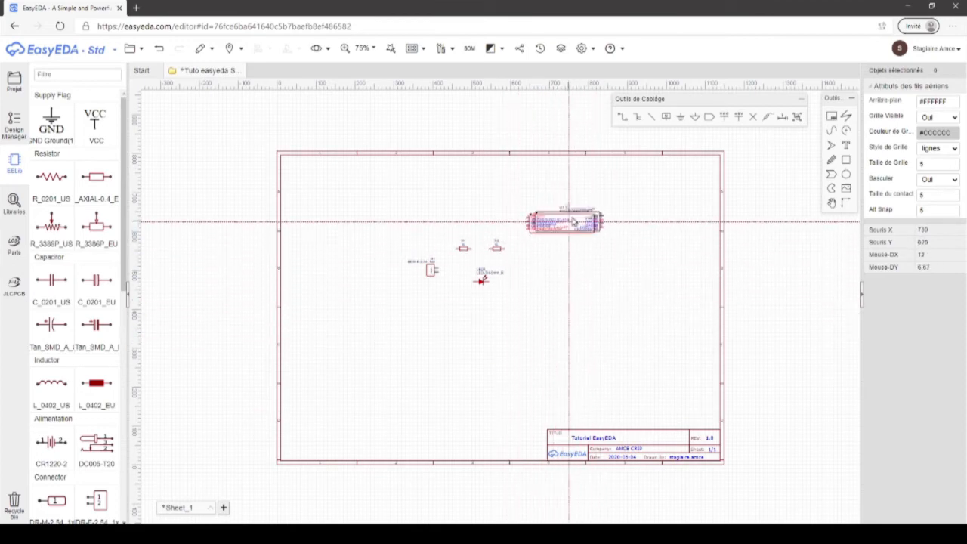
{"action": "left_click", "coordinate": [565, 227]}
{"action": "key", "text": "Escape"}
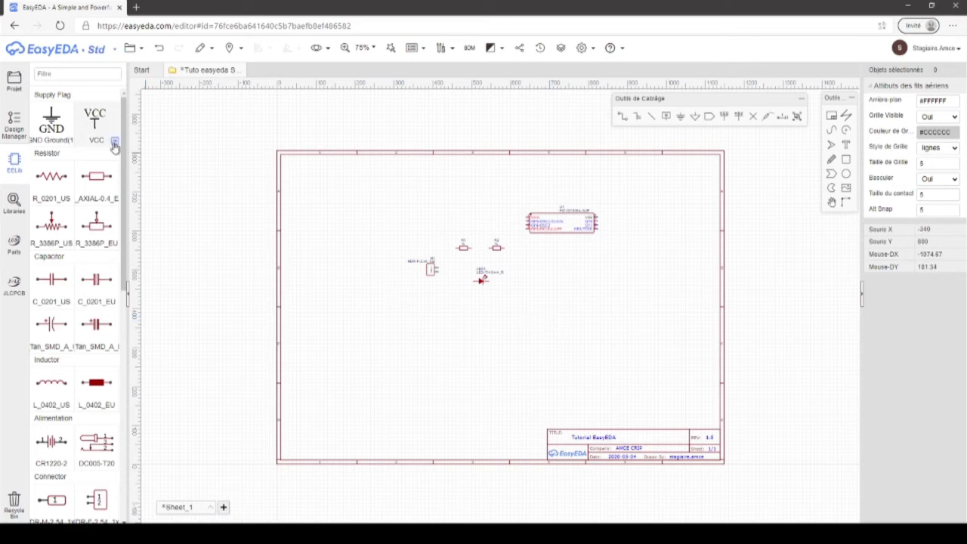
- Place a VCC flag above the two resistors and a GND flag above the two-pin header
{"action": "left_click", "coordinate": [114, 144]}
{"action": "left_click", "coordinate": [134, 148]}
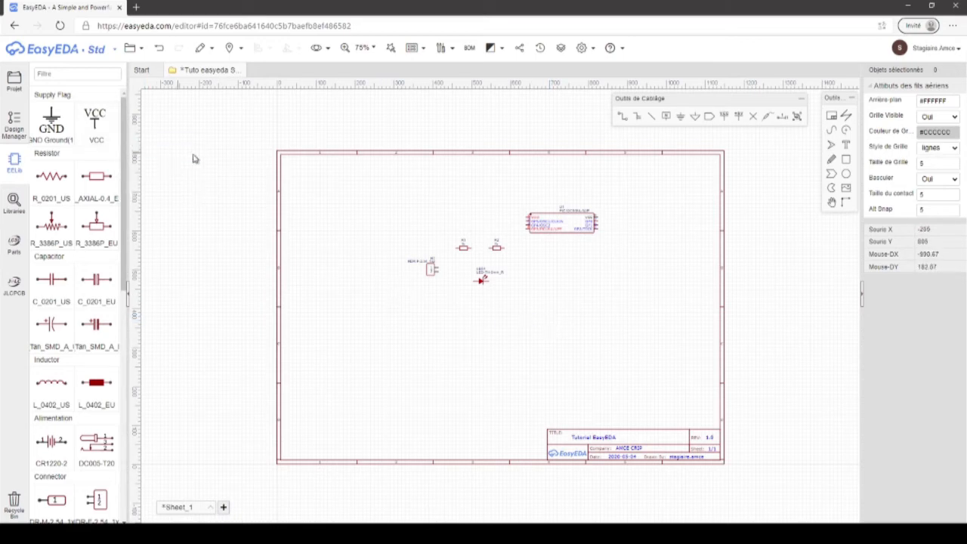
{"action": "left_click", "coordinate": [112, 132]}
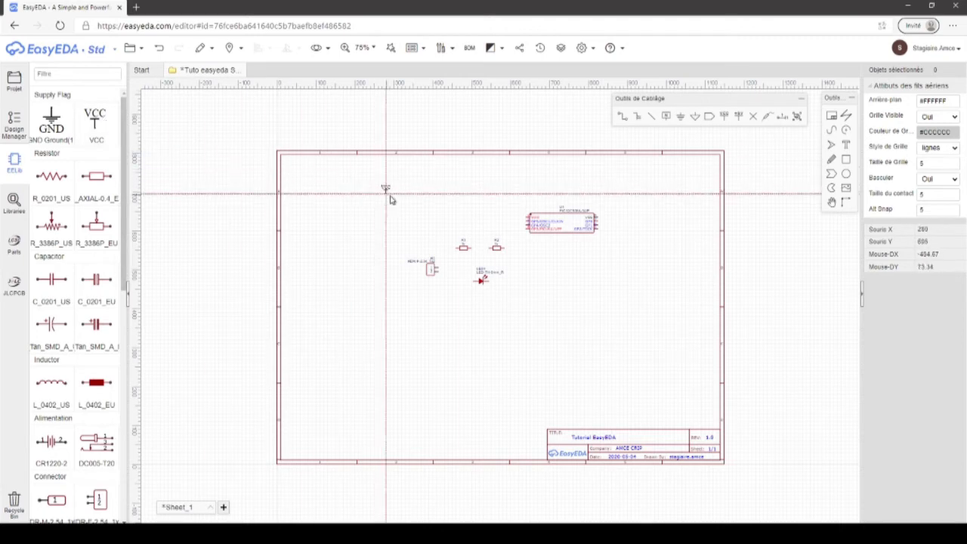
{"action": "left_click", "coordinate": [493, 210]}
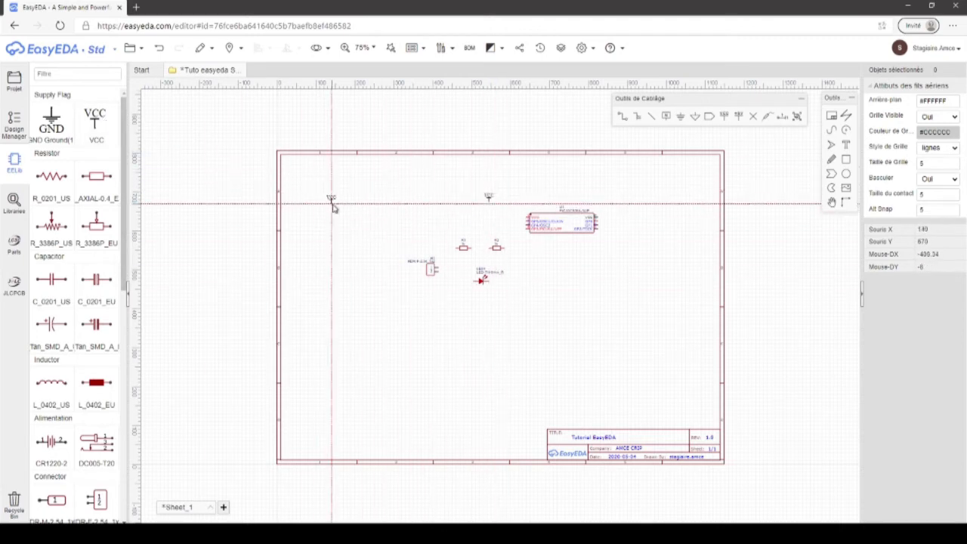
{"action": "left_click", "coordinate": [52, 119]}
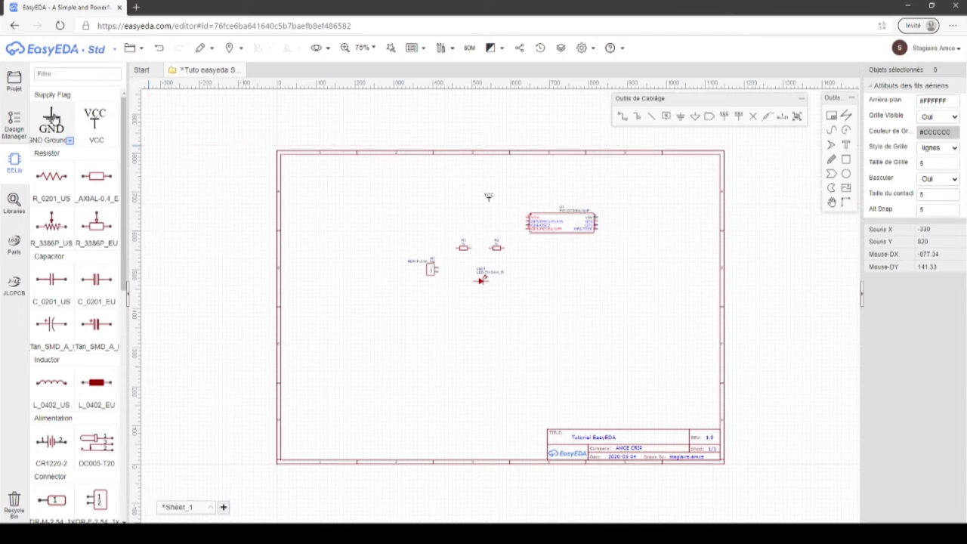
{"action": "left_click", "coordinate": [434, 228]}
{"action": "key", "text": "Escape"}
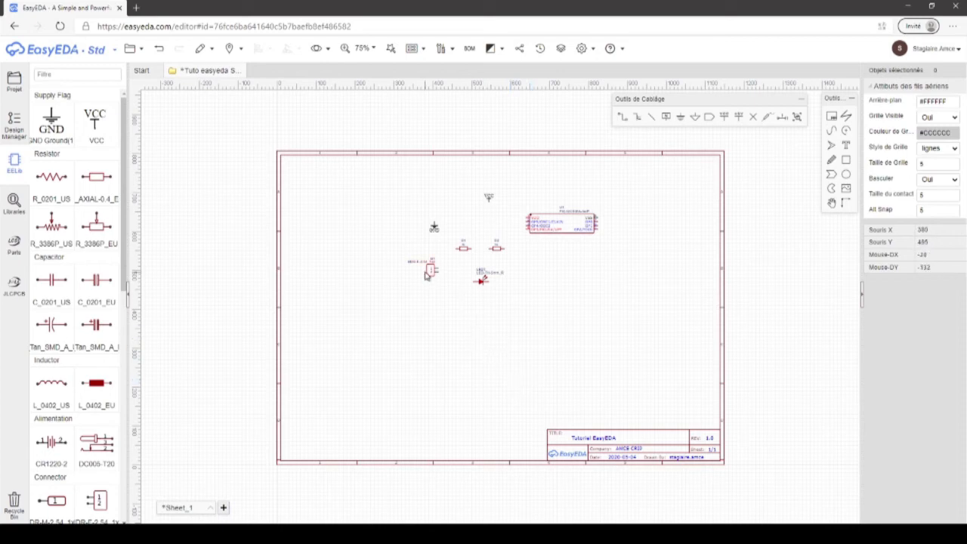
- Delete the two-pin header from the schematic
{"action": "left_click_drag", "start_coordinate": [427, 272], "coordinate": [405, 294]}
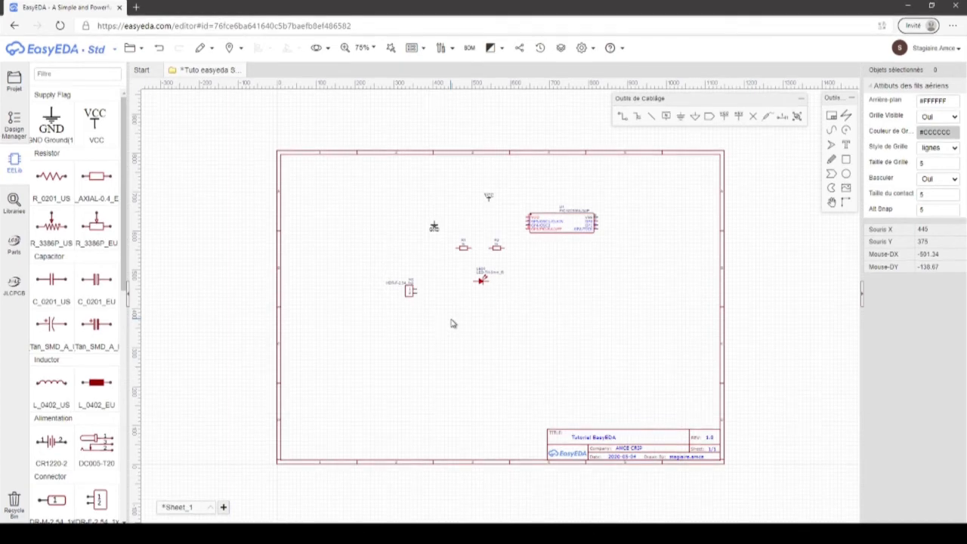
{"action": "left_click", "coordinate": [416, 294]}
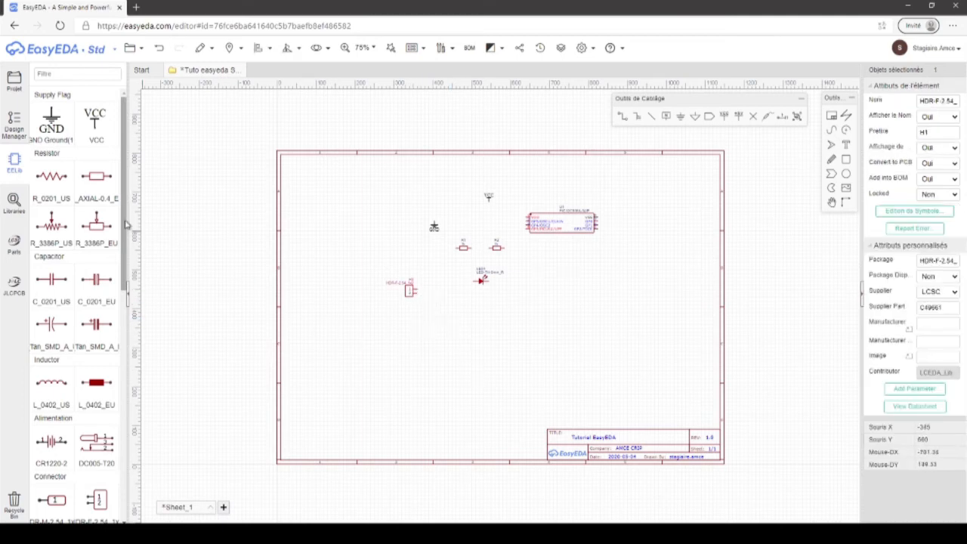
{"action": "key", "text": "Delete"}
- Set the library female header to HDR-F-2.54_1x3 and place one to the left of the LED
{"action": "left_click_drag", "start_coordinate": [127, 249], "coordinate": [128, 328]}
{"action": "left_click", "coordinate": [116, 340]}
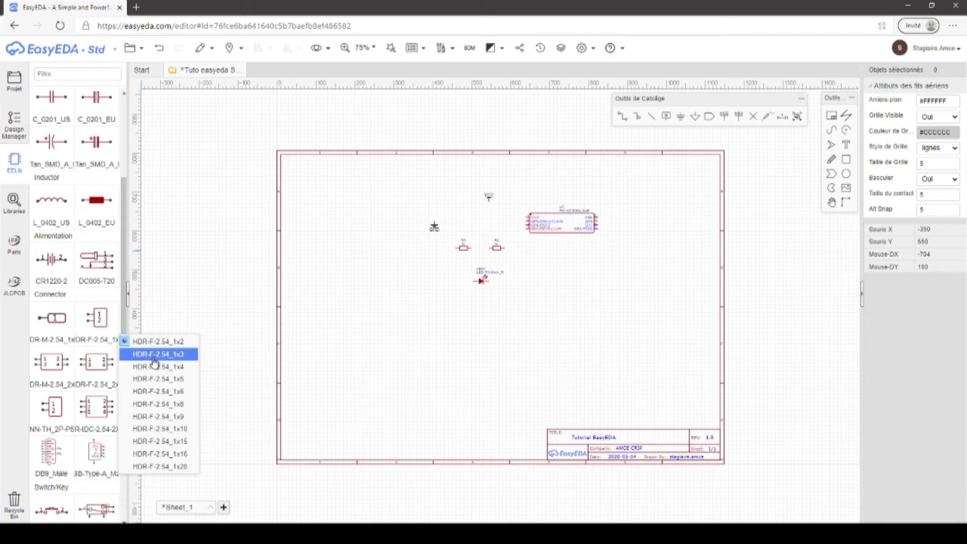
{"action": "left_click", "coordinate": [153, 358]}
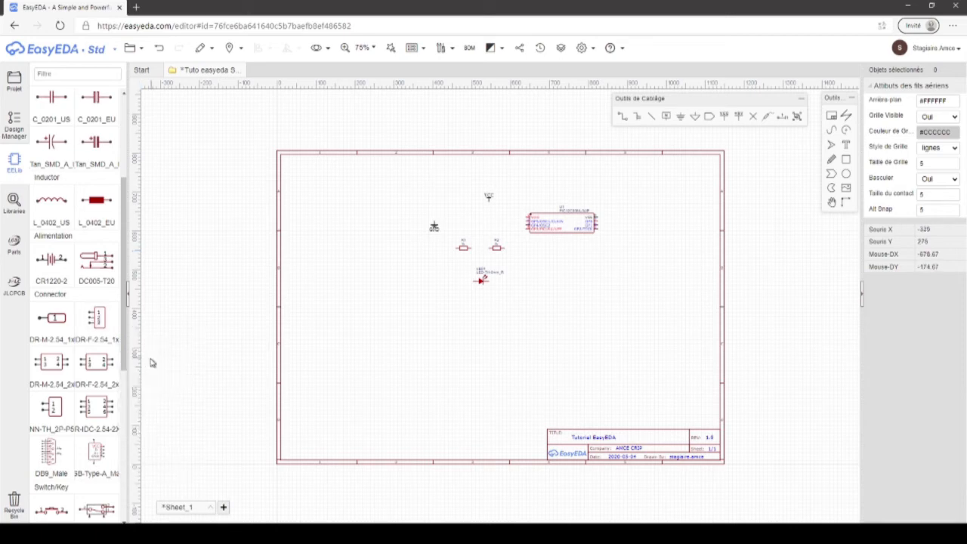
{"action": "left_click", "coordinate": [98, 325]}
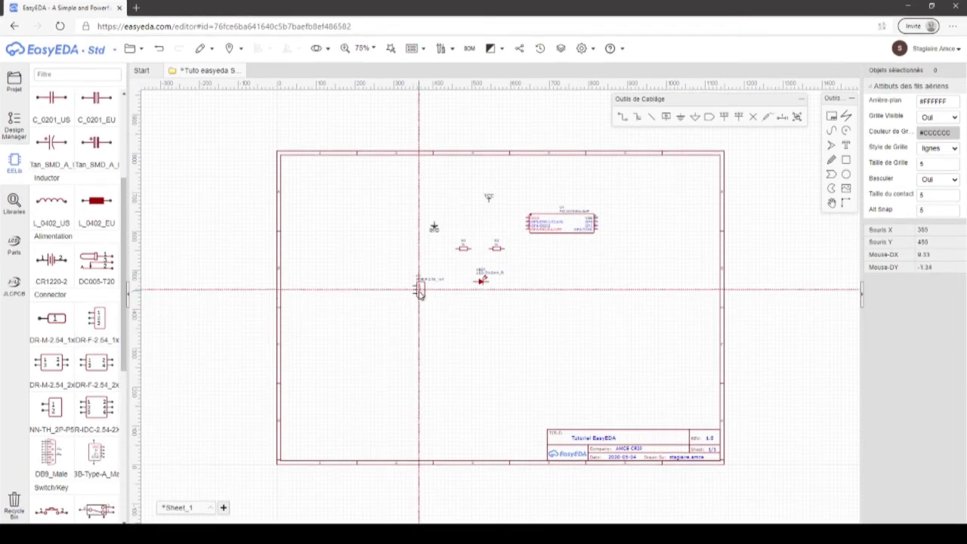
{"action": "left_click", "coordinate": [402, 283]}
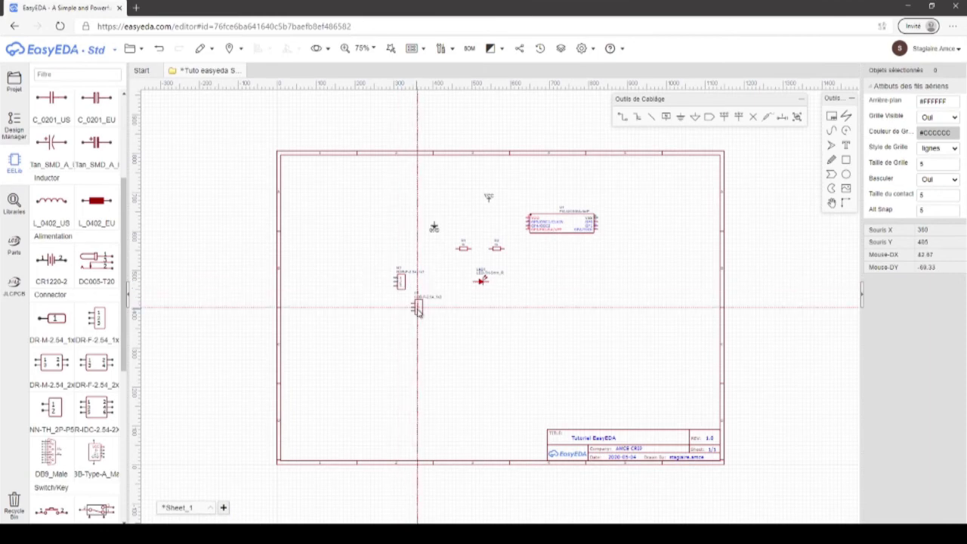
{"action": "key", "text": "Escape"}
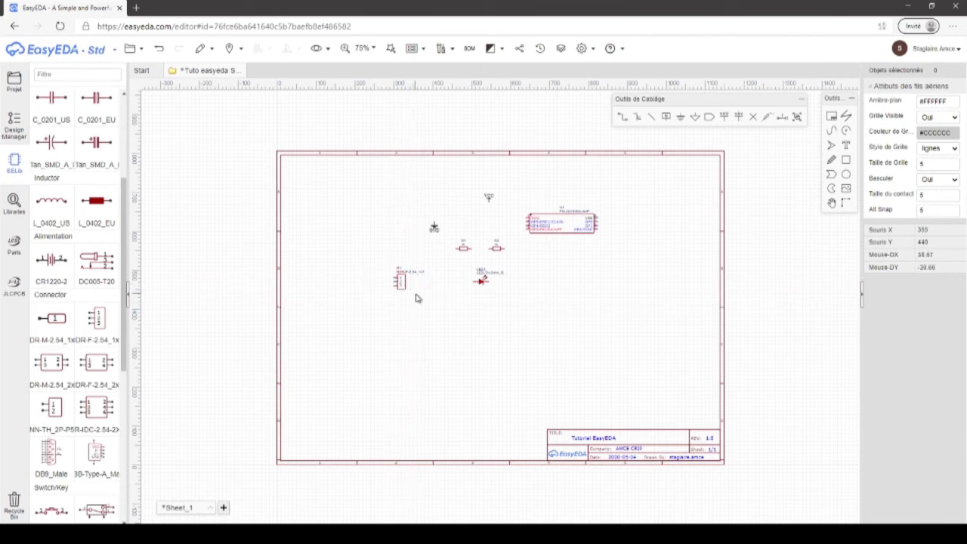
- Flip the three-pin header horizontally so its pins face right, and move it slightly down and to the right
{"action": "left_click", "coordinate": [402, 282]}
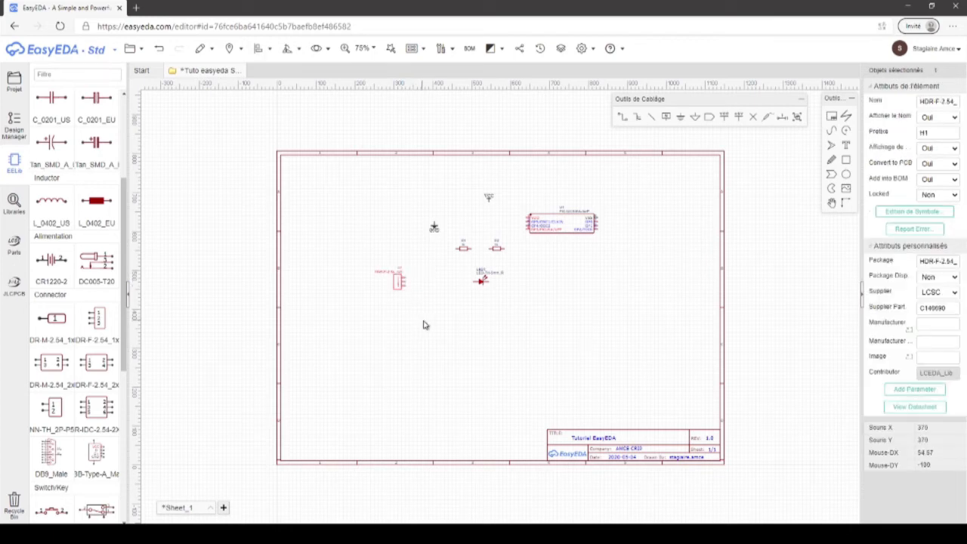
{"action": "left_click", "coordinate": [423, 320]}
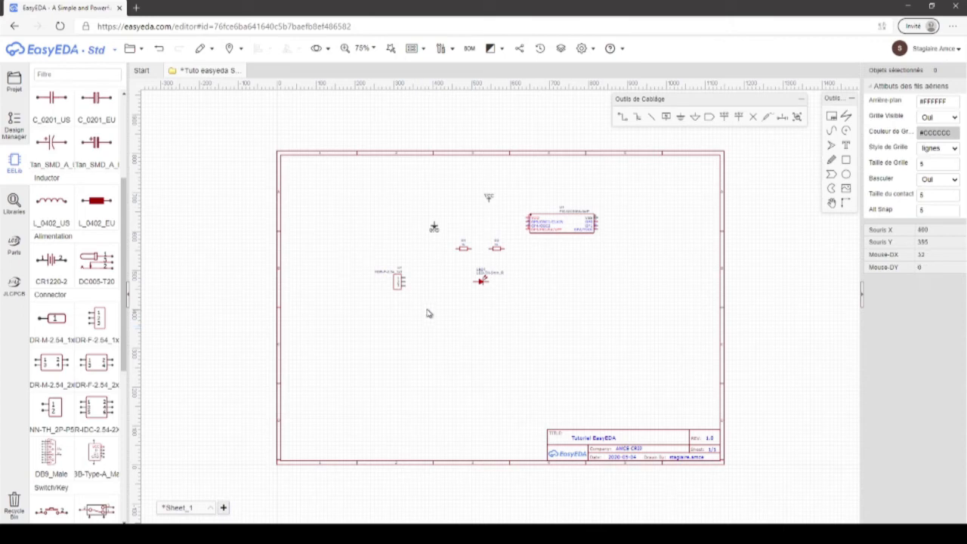
{"action": "left_click_drag", "start_coordinate": [404, 284], "coordinate": [413, 312]}
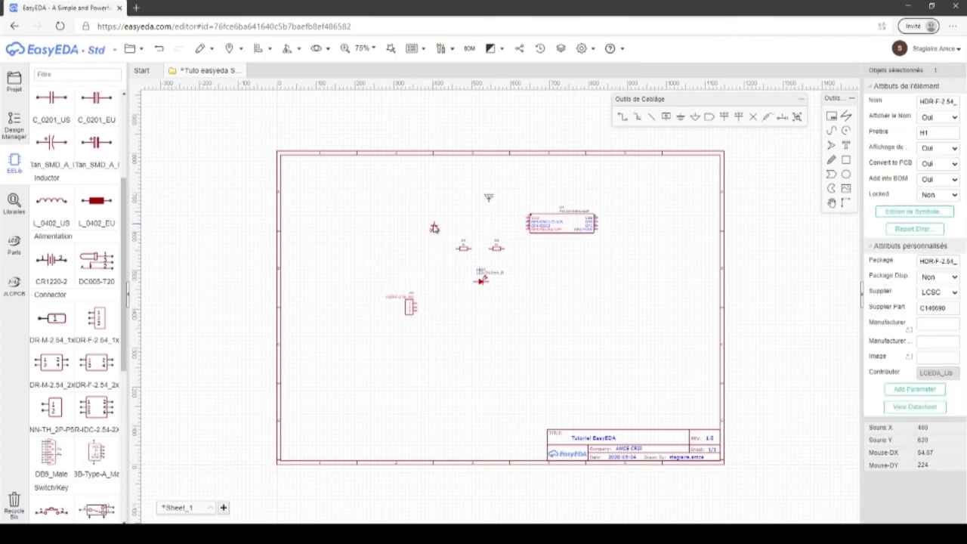
- Gather the GND flag, the VCC flag and resistor R1 below, above and to the right of the three-pin header's pins
{"action": "left_click_drag", "start_coordinate": [434, 227], "coordinate": [421, 321]}
{"action": "left_click_drag", "start_coordinate": [489, 197], "coordinate": [427, 292]}
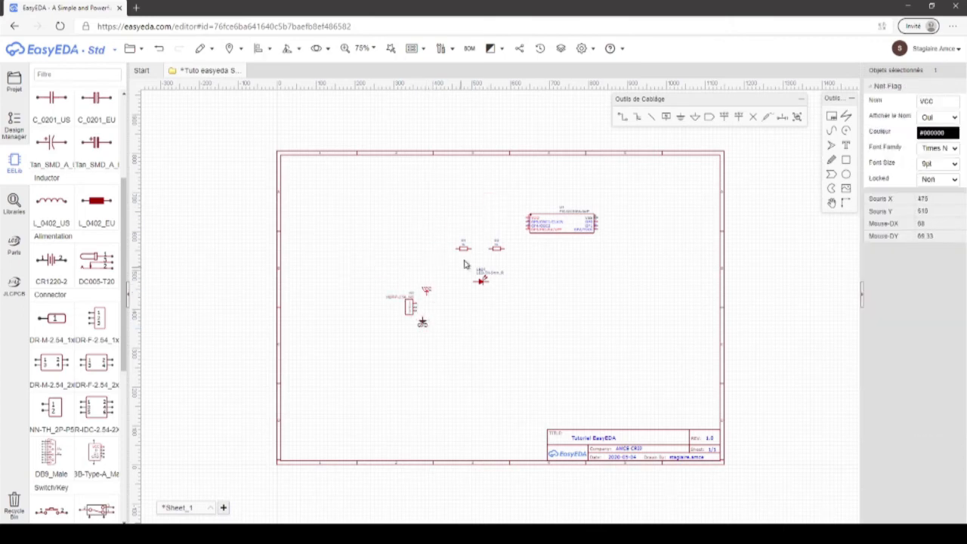
{"action": "left_click_drag", "start_coordinate": [463, 247], "coordinate": [442, 306]}
- Line up R2, LED1 and the horizontally flipped PIC12C508A in a row above the header group
{"action": "left_click_drag", "start_coordinate": [482, 280], "coordinate": [420, 241]}
{"action": "left_click_drag", "start_coordinate": [562, 225], "coordinate": [528, 246]}
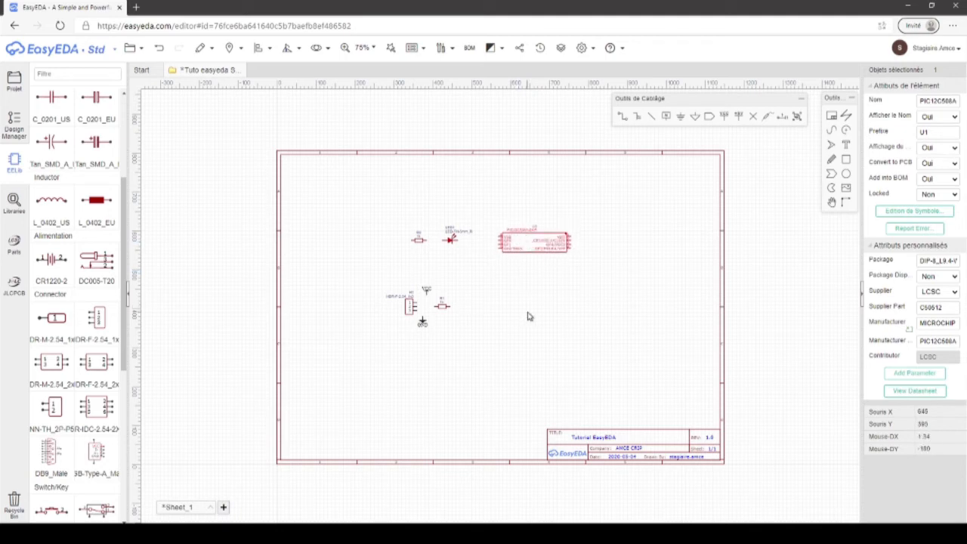
- Copy the VCC flag near the header and paste the copy just above and to the left of resistor R2
{"action": "left_click", "coordinate": [422, 322]}
{"action": "left_click", "coordinate": [427, 291]}
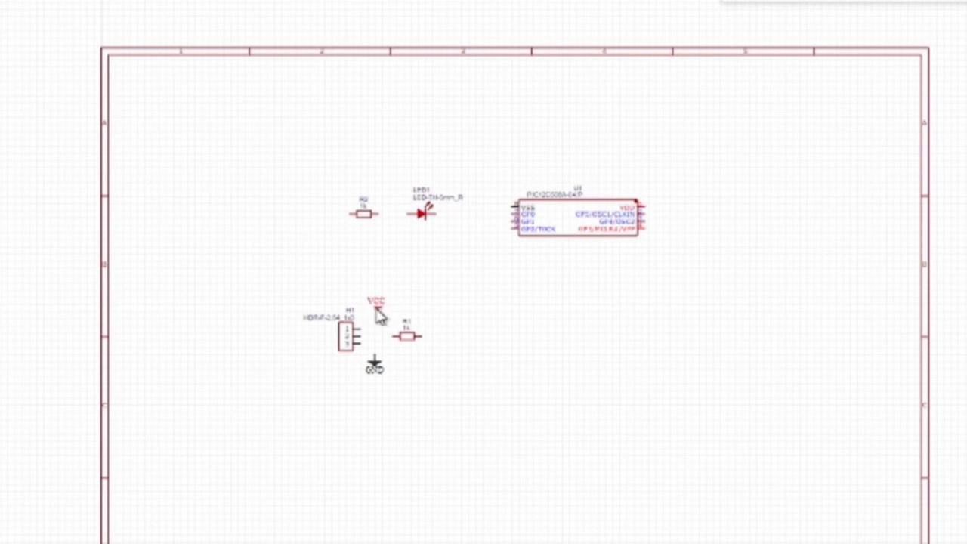
{"action": "right_click", "coordinate": [378, 316]}
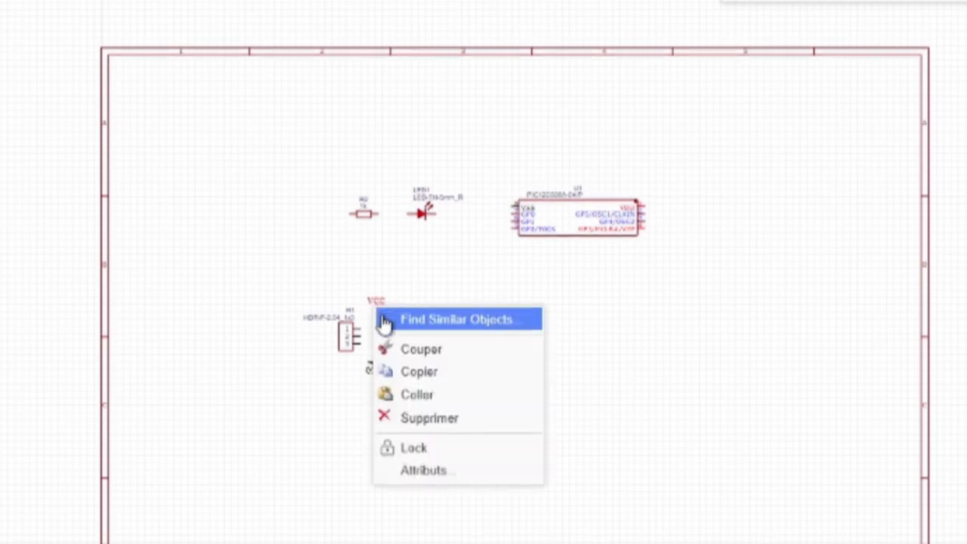
{"action": "left_click", "coordinate": [466, 372]}
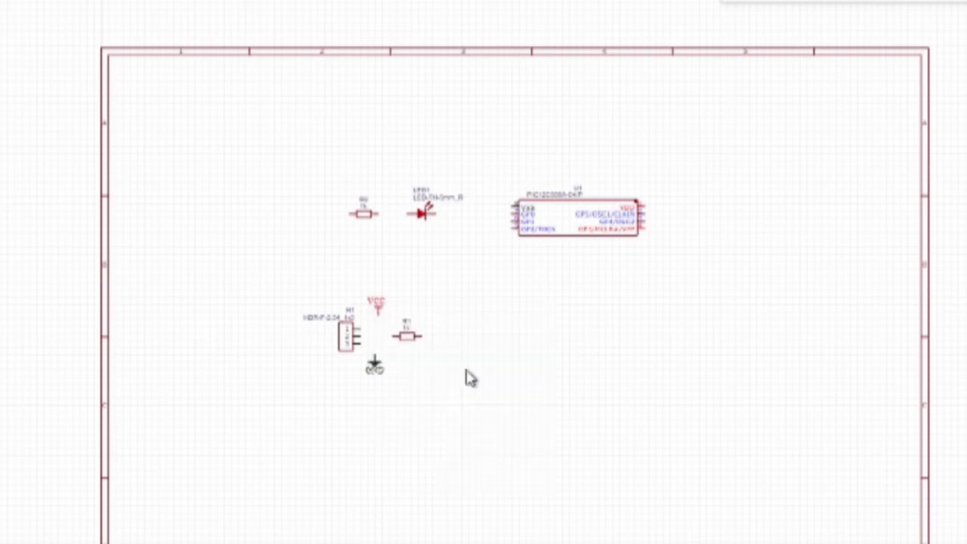
{"action": "right_click", "coordinate": [287, 191]}
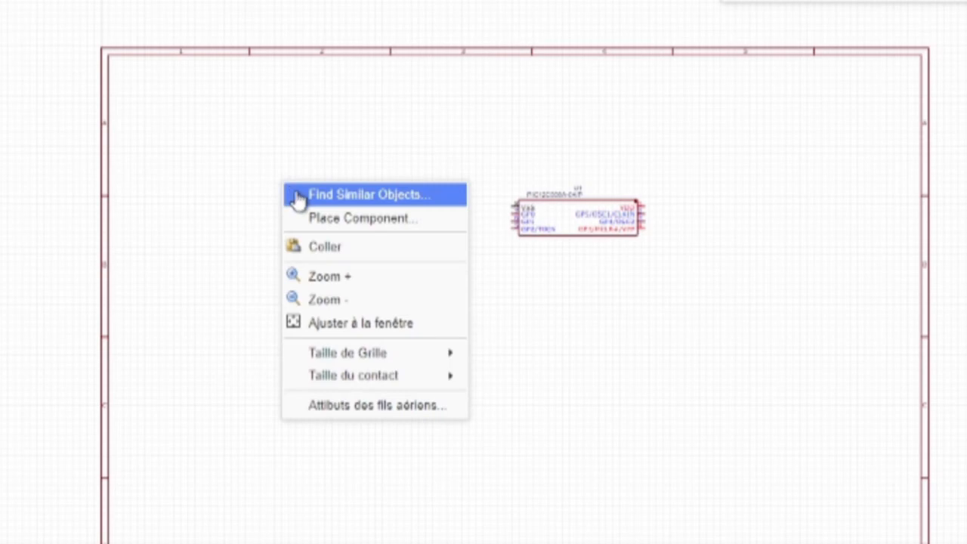
{"action": "left_click", "coordinate": [368, 247]}
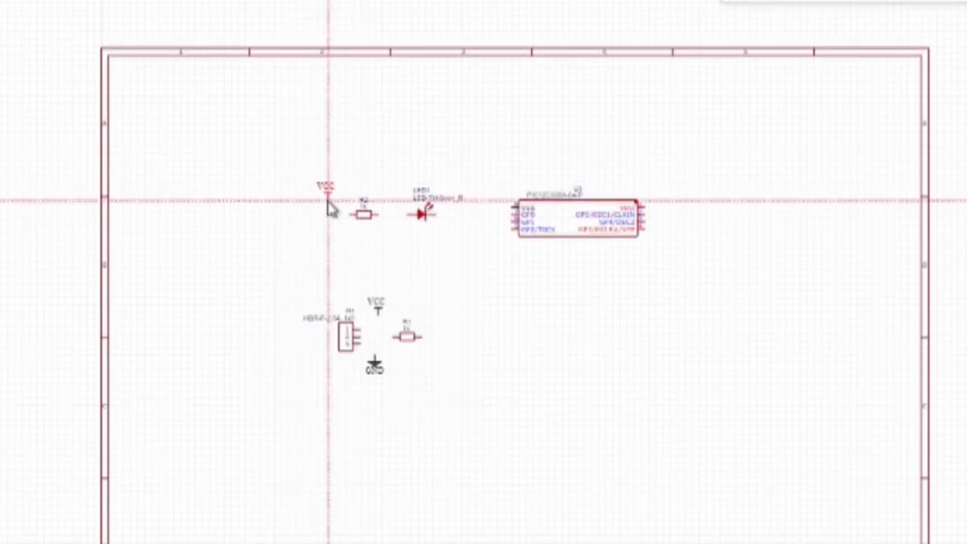
{"action": "scroll", "coordinate": [329, 205], "scroll_direction": "up", "scroll_amount": 5}
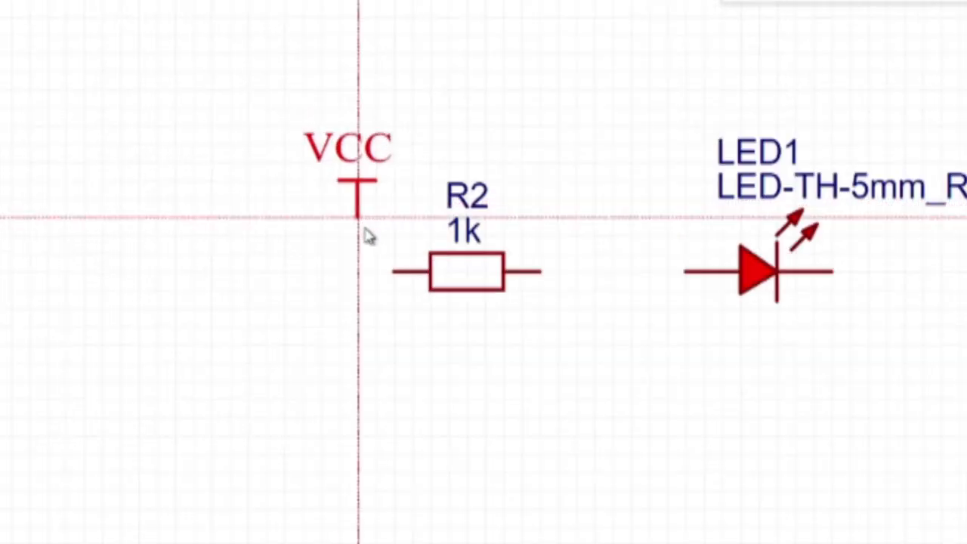
{"action": "left_click_drag", "start_coordinate": [368, 236], "coordinate": [317, 223]}
{"action": "scroll", "coordinate": [576, 300], "scroll_direction": "down", "scroll_amount": 4}
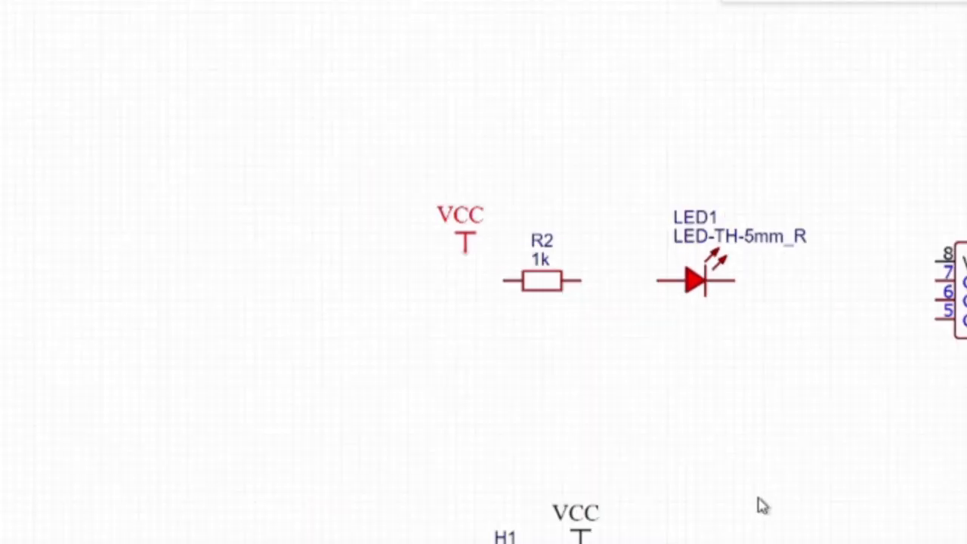
{"action": "left_click", "coordinate": [772, 148]}
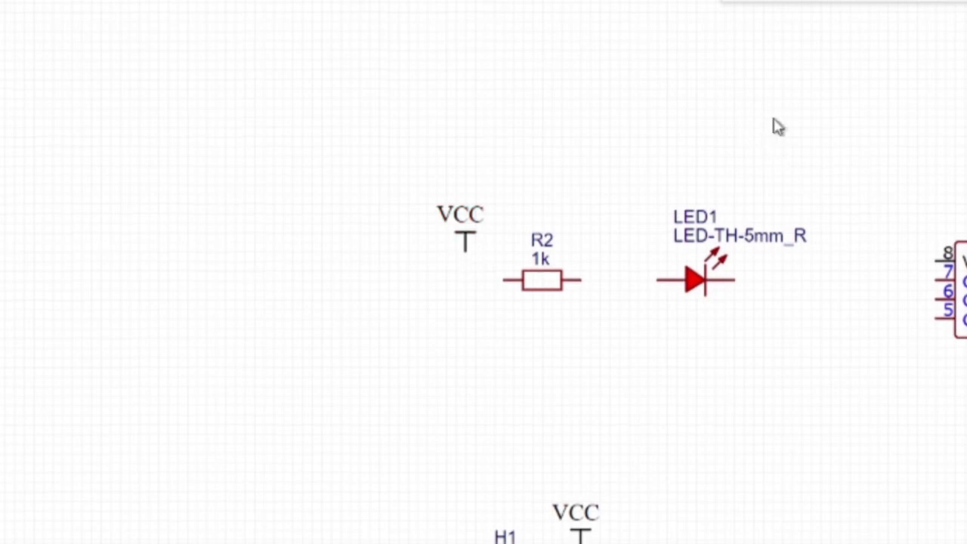
- Paste another VCC flag above and to the right of the PIC12C508A's VDD pin, and end placement
{"action": "key", "text": "v"}
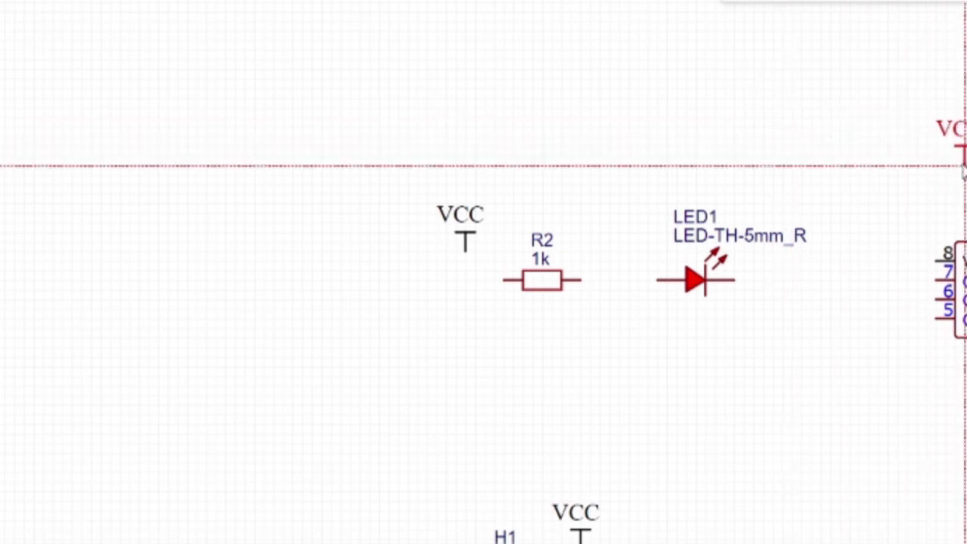
{"action": "right_click_drag", "start_coordinate": [887, 167], "coordinate": [370, 149]}
{"action": "left_click", "coordinate": [811, 218]}
{"action": "key", "text": "Escape"}
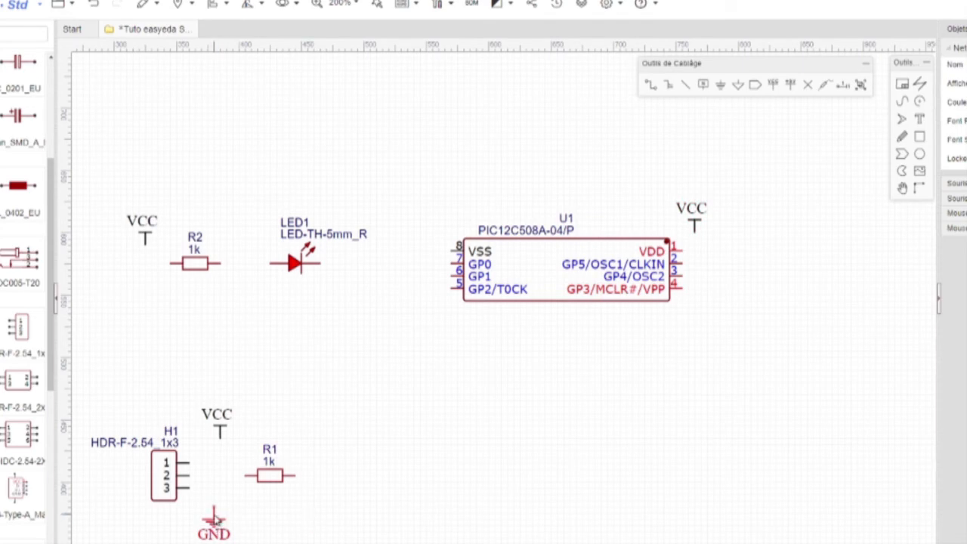
{"action": "scroll", "coordinate": [279, 507], "scroll_direction": "down", "scroll_amount": 2}
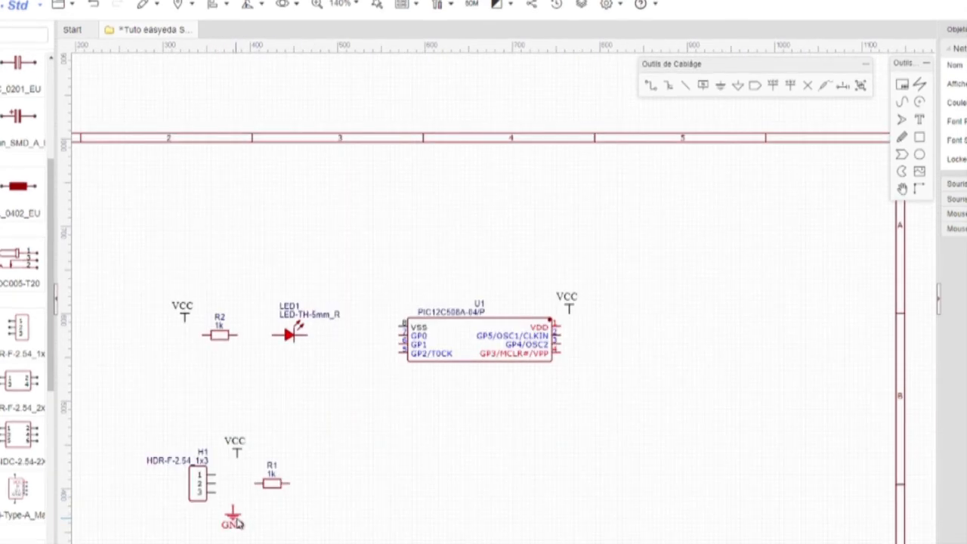
- Add another GND flag, rotated 180 degrees to point upward, above and to the left of the PIC12C508A's VSS pin
{"action": "right_click", "coordinate": [235, 519]}
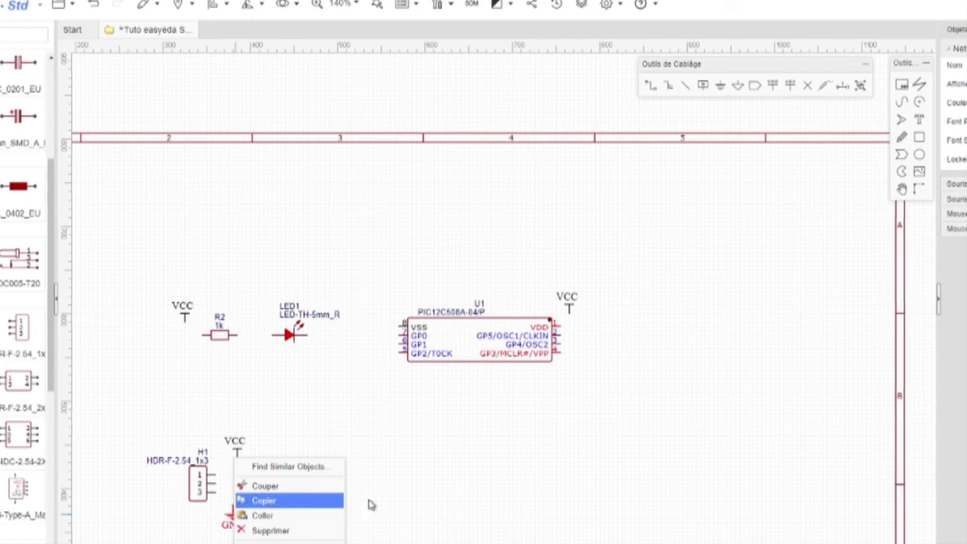
{"action": "left_click", "coordinate": [401, 504]}
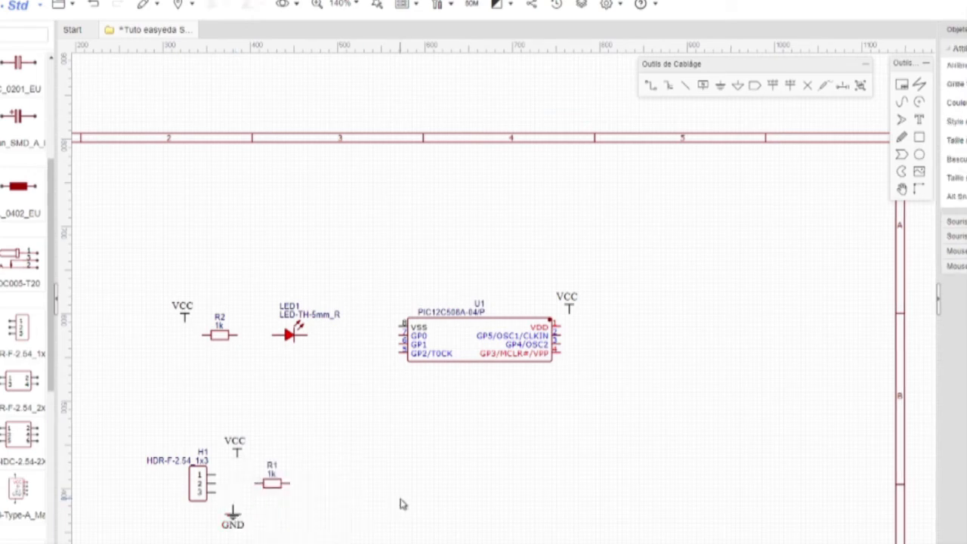
{"action": "left_click", "coordinate": [235, 518]}
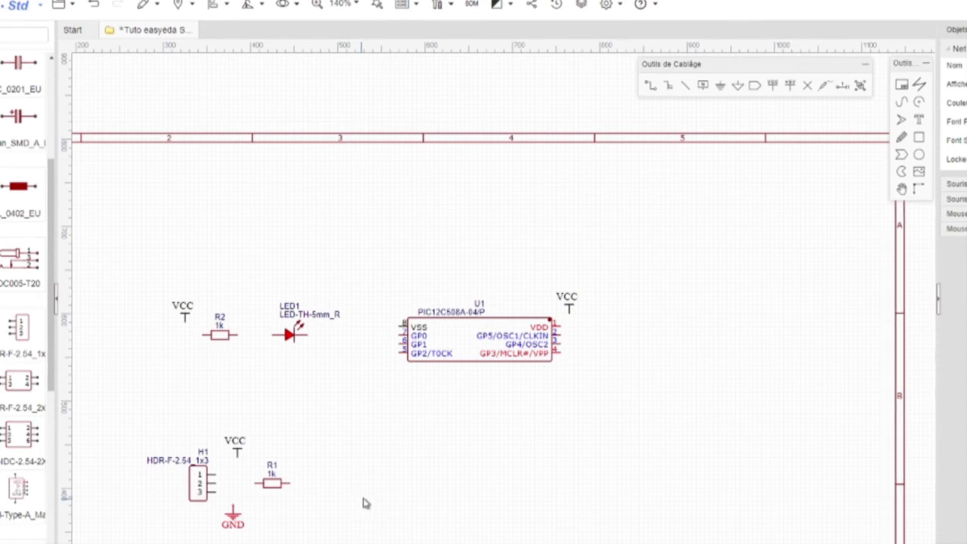
{"action": "left_click", "coordinate": [414, 414]}
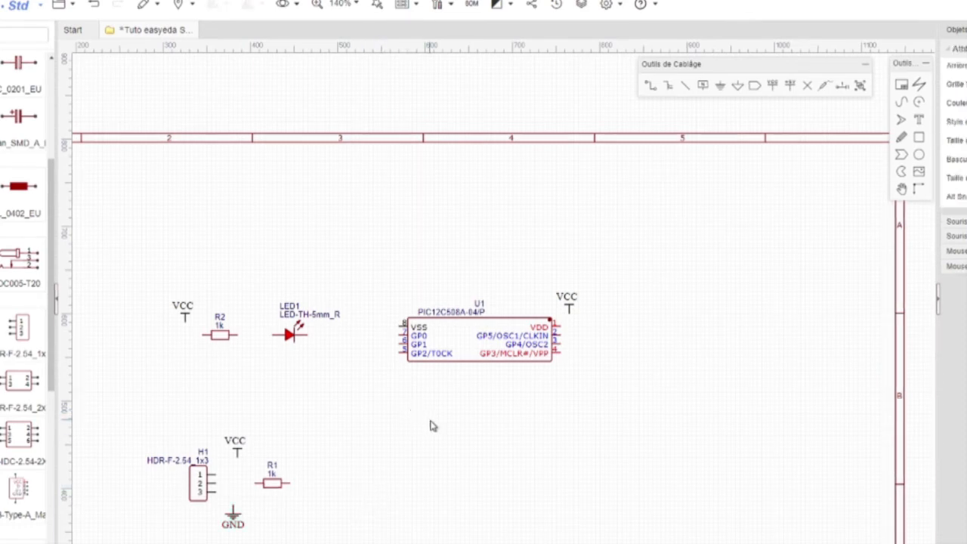
{"action": "key", "text": "ctrl+g"}
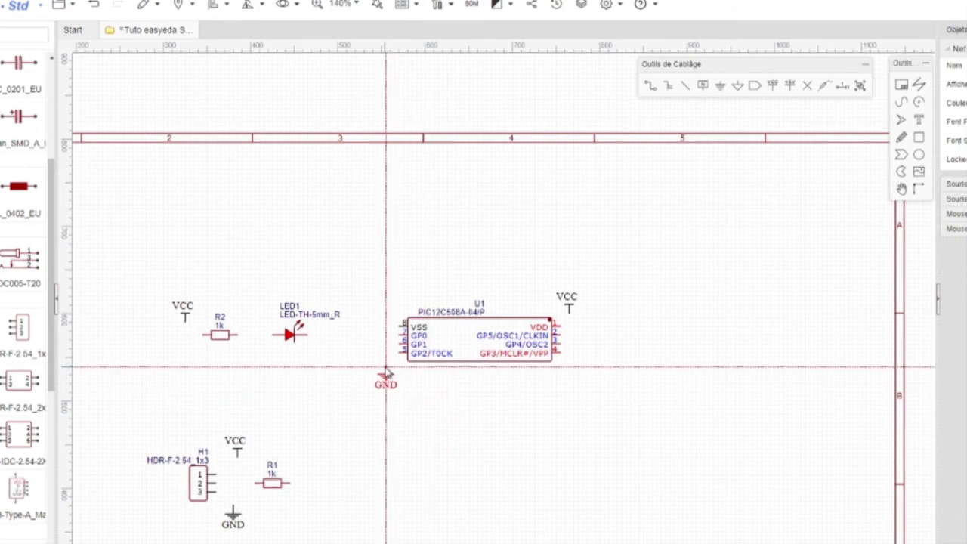
{"action": "key", "text": "space"}
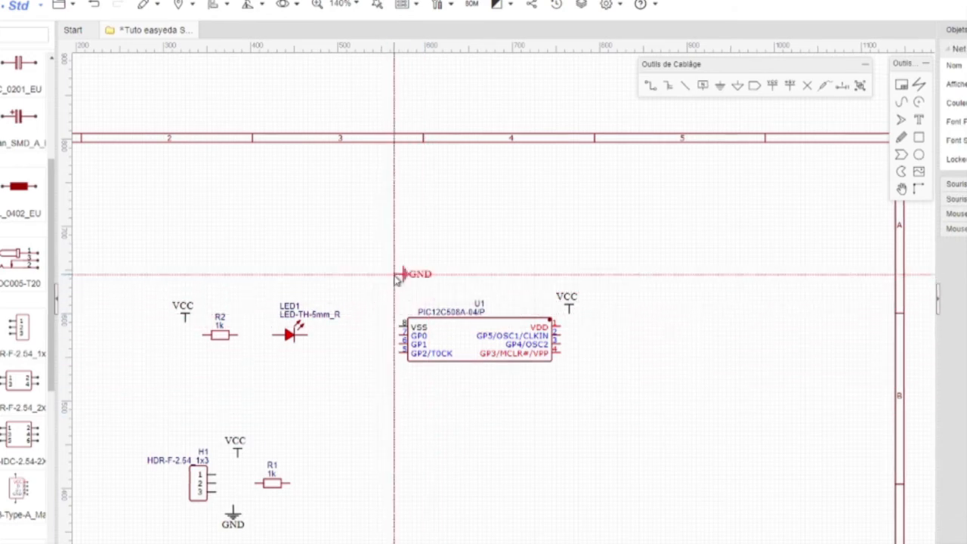
{"action": "key", "text": "space"}
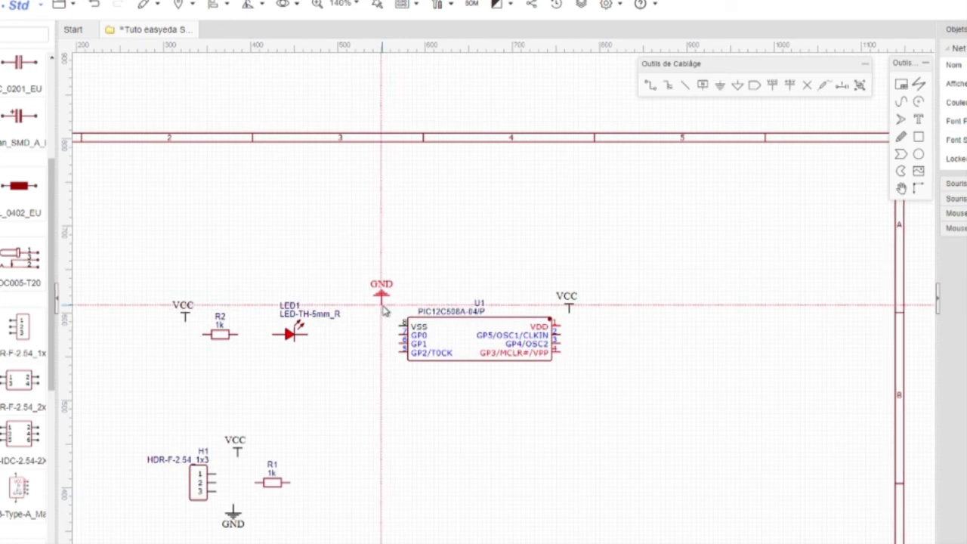
{"action": "left_click", "coordinate": [381, 310]}
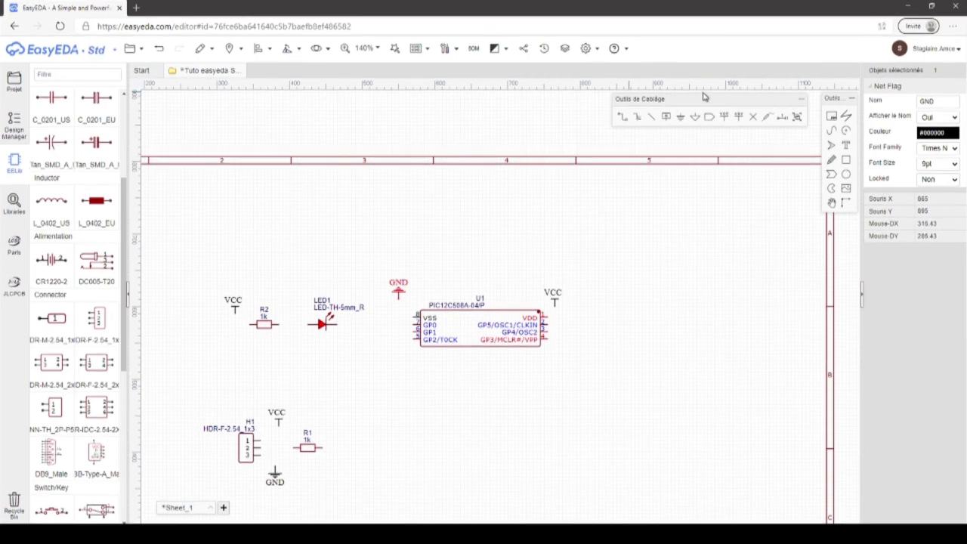
- Wire the VCC flag beside resistor R2 to R2's left end
{"action": "left_click", "coordinate": [620, 119]}
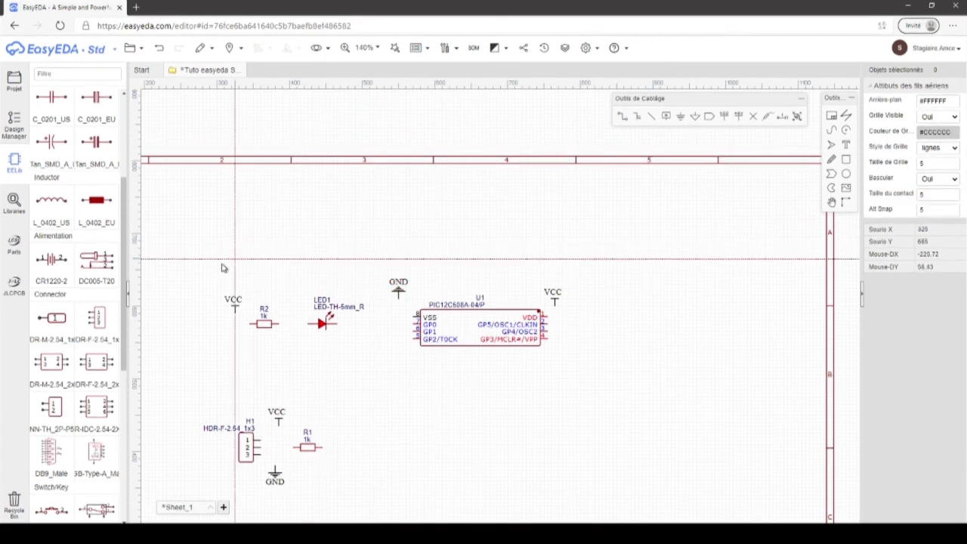
{"action": "scroll", "coordinate": [226, 328], "scroll_direction": "up", "scroll_amount": 3}
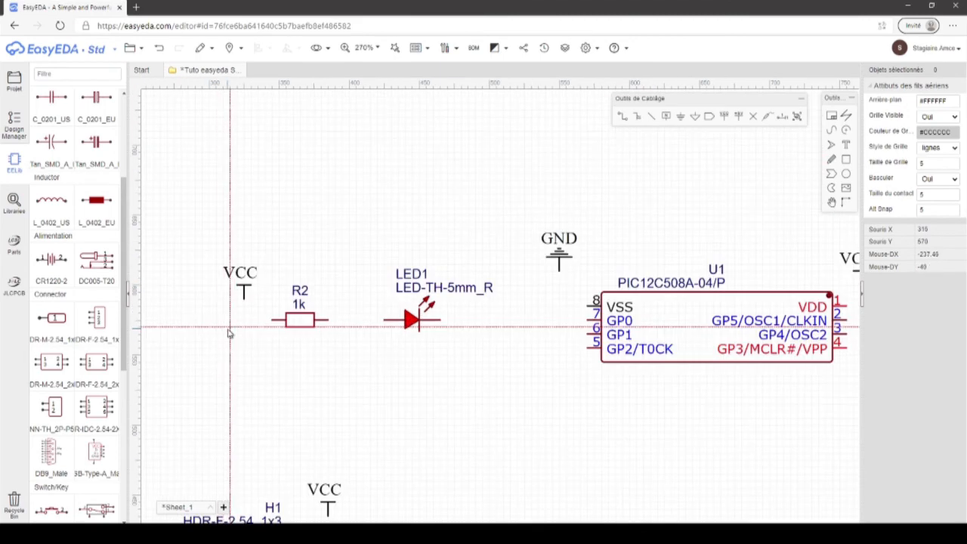
{"action": "scroll", "coordinate": [229, 333], "scroll_direction": "up", "scroll_amount": 2}
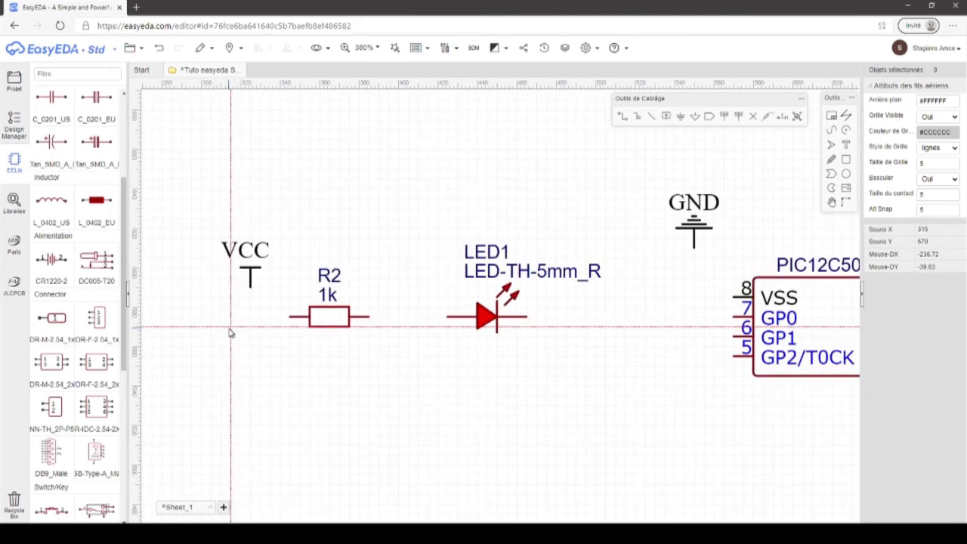
{"action": "left_click", "coordinate": [251, 287]}
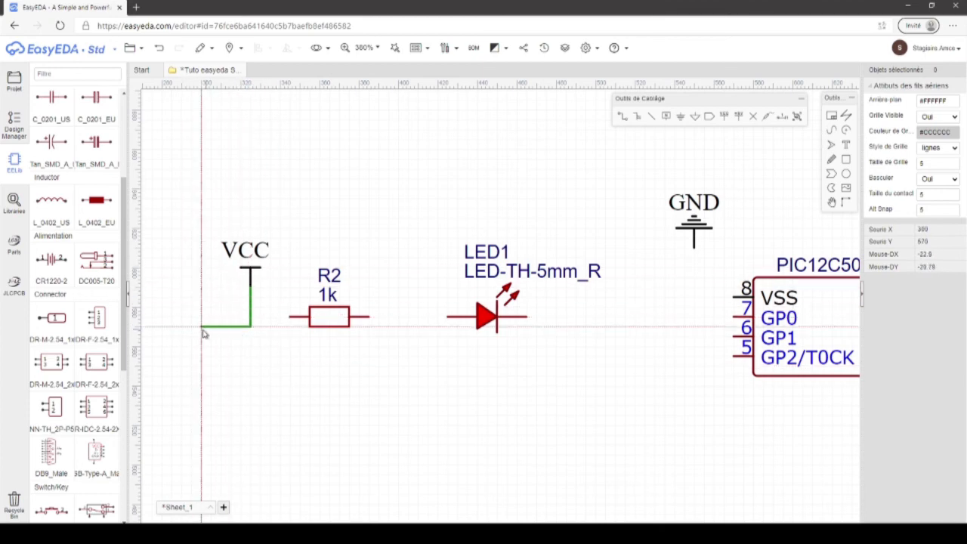
{"action": "left_click", "coordinate": [292, 317]}
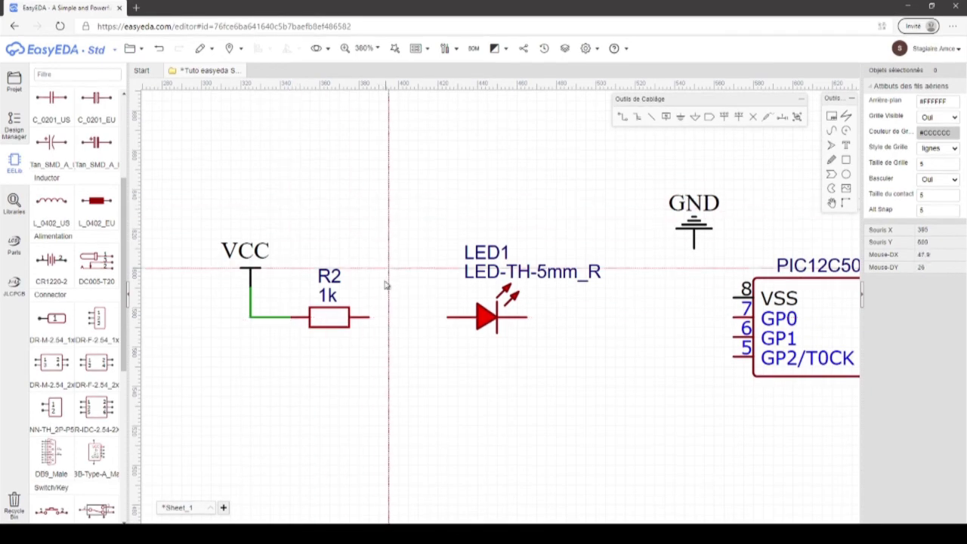
- Wire R2's right end to LED1's anode, and LED1's cathode to the PIC12C508A's GP0 pin
{"action": "left_click", "coordinate": [370, 318]}
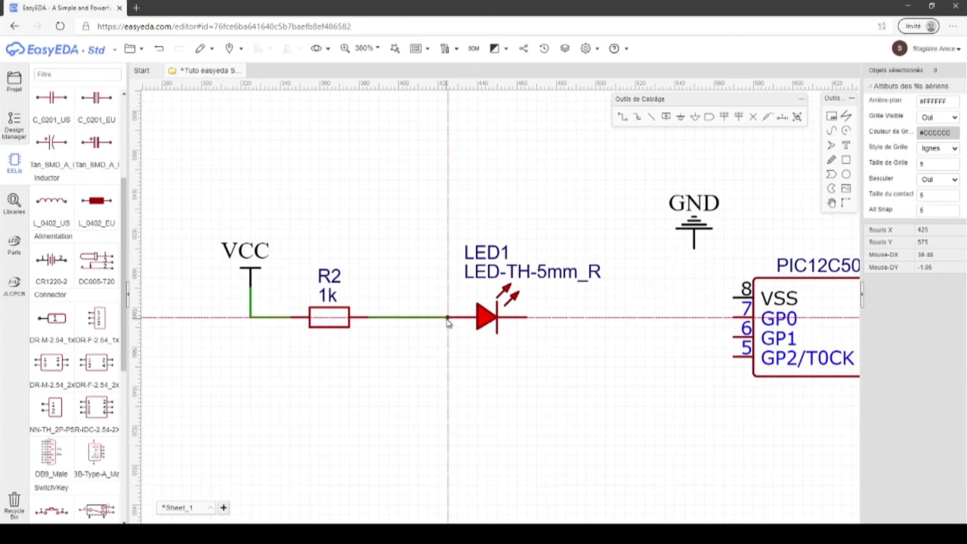
{"action": "left_click", "coordinate": [447, 318]}
{"action": "right_click_drag", "start_coordinate": [615, 339], "coordinate": [439, 317]}
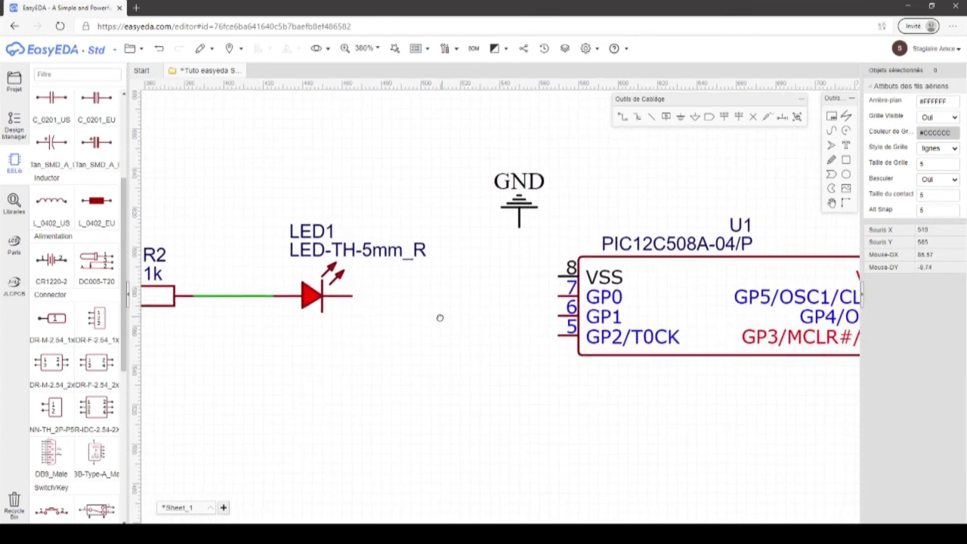
{"action": "left_click", "coordinate": [348, 300]}
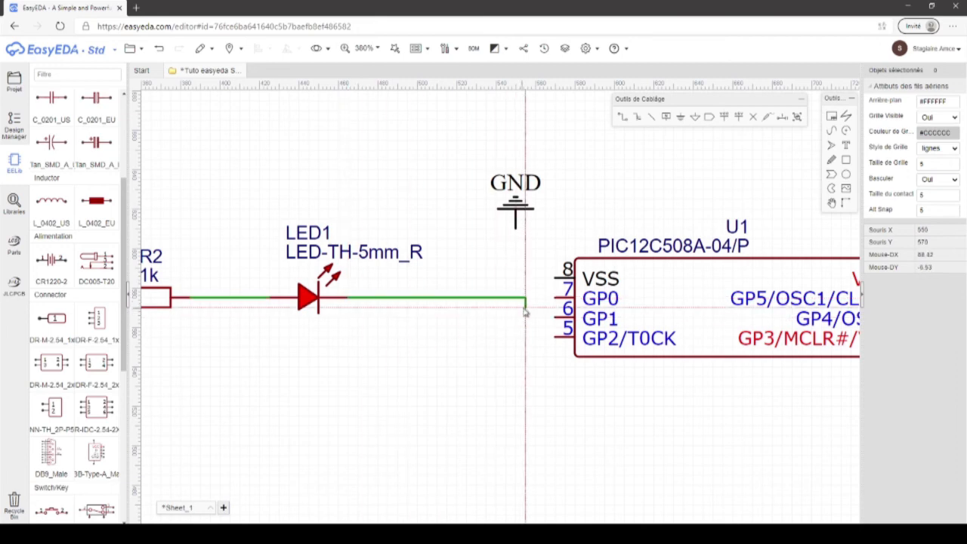
{"action": "left_click", "coordinate": [556, 300]}
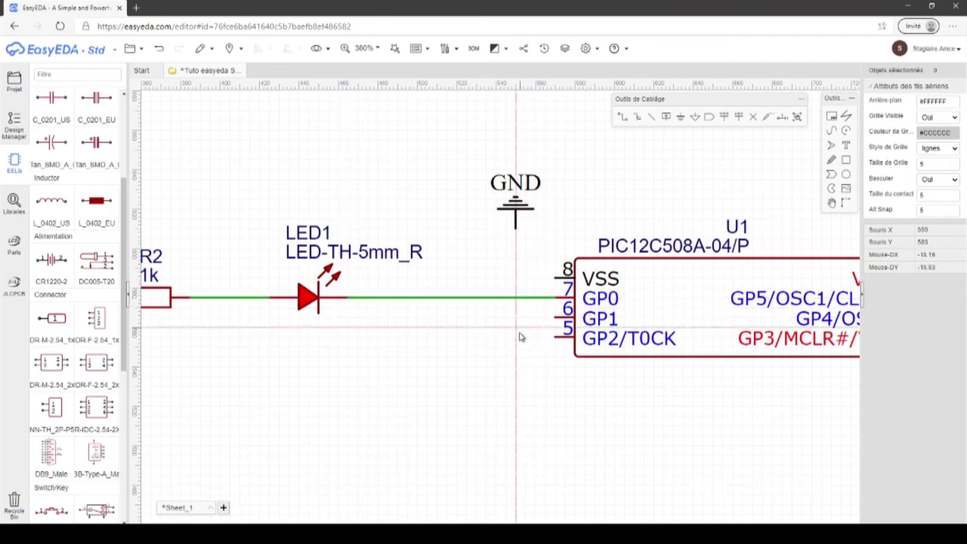
- Wire the PIC12C508A's VSS pin to the nearby GND flag and its VDD pin to the nearby VCC flag
{"action": "left_click", "coordinate": [555, 278]}
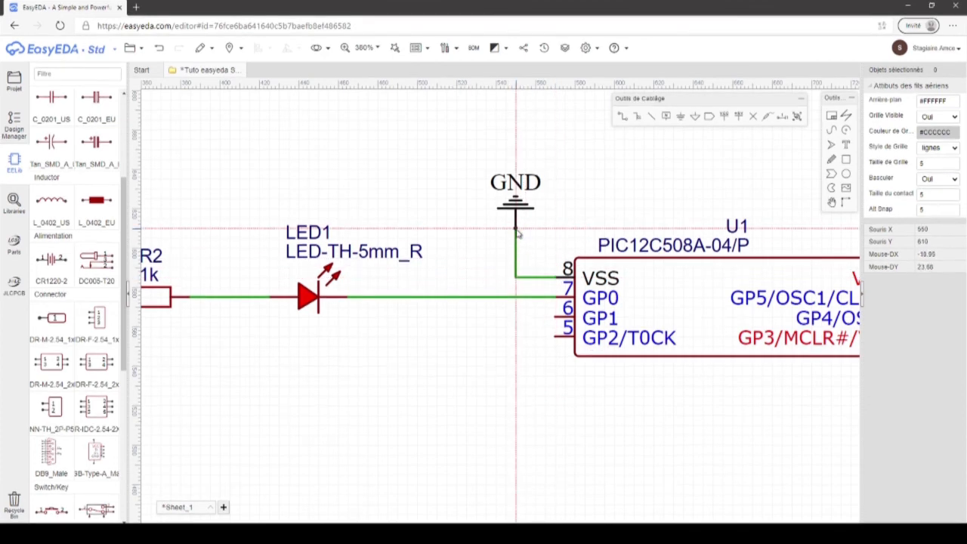
{"action": "left_click", "coordinate": [517, 229]}
{"action": "right_click_drag", "start_coordinate": [776, 234], "coordinate": [474, 205]}
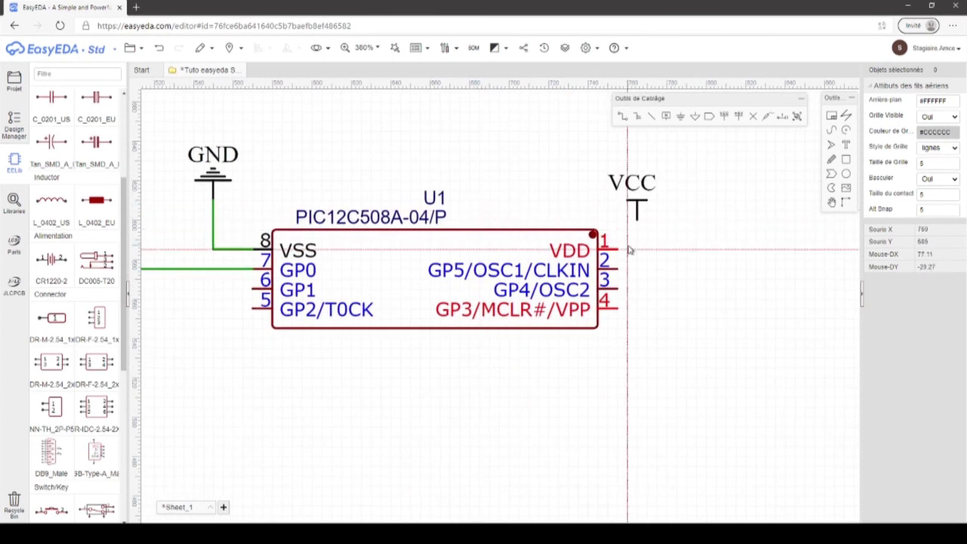
{"action": "left_click", "coordinate": [620, 249]}
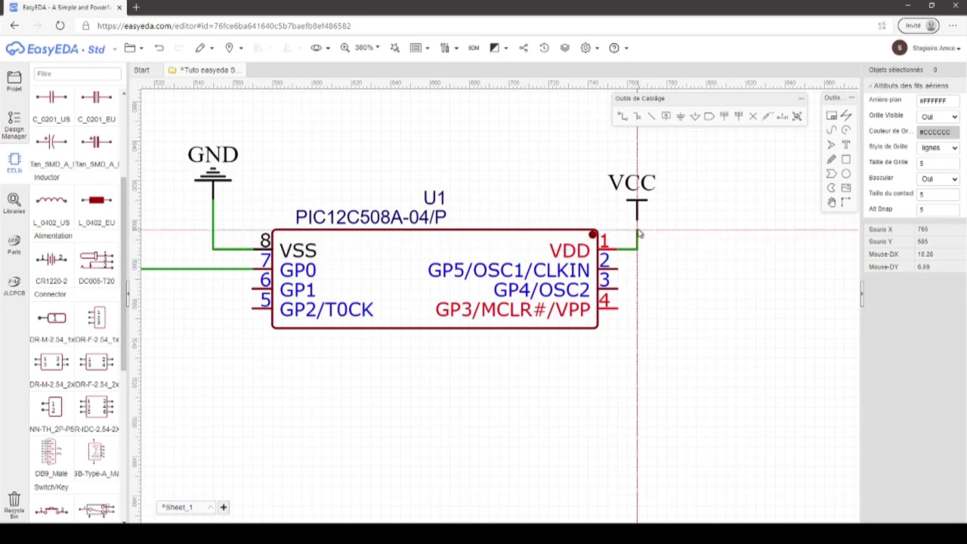
{"action": "left_click", "coordinate": [637, 226]}
- Wire header H1's pin 1 to the VCC flag above it and pin 3 to the GND flag below
{"action": "right_click_drag", "start_coordinate": [401, 361], "coordinate": [740, 178]}
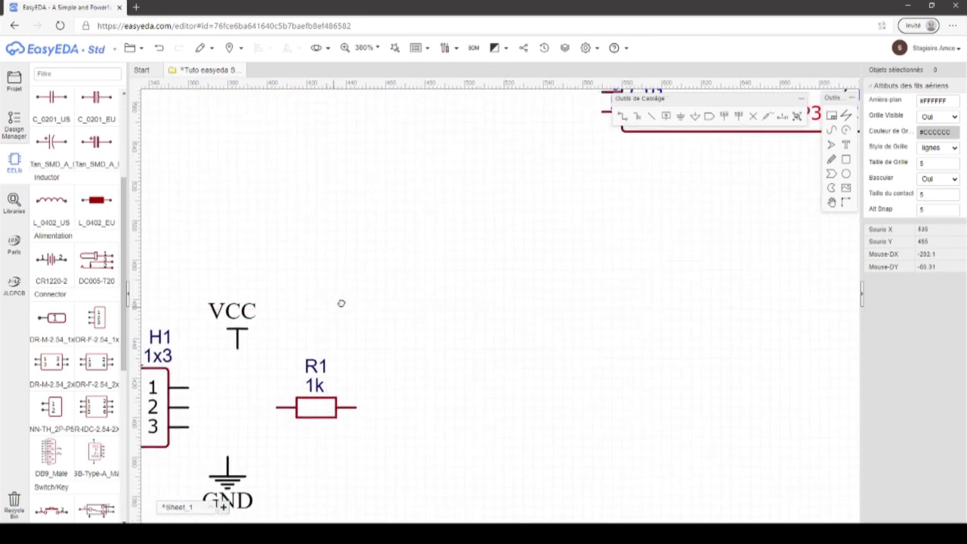
{"action": "right_click_drag", "start_coordinate": [340, 302], "coordinate": [411, 260]}
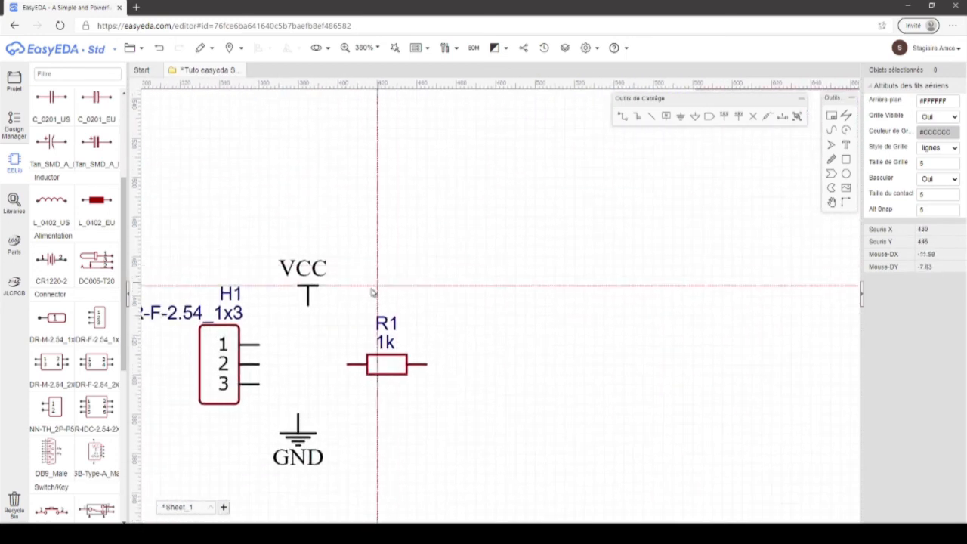
{"action": "left_click", "coordinate": [260, 345]}
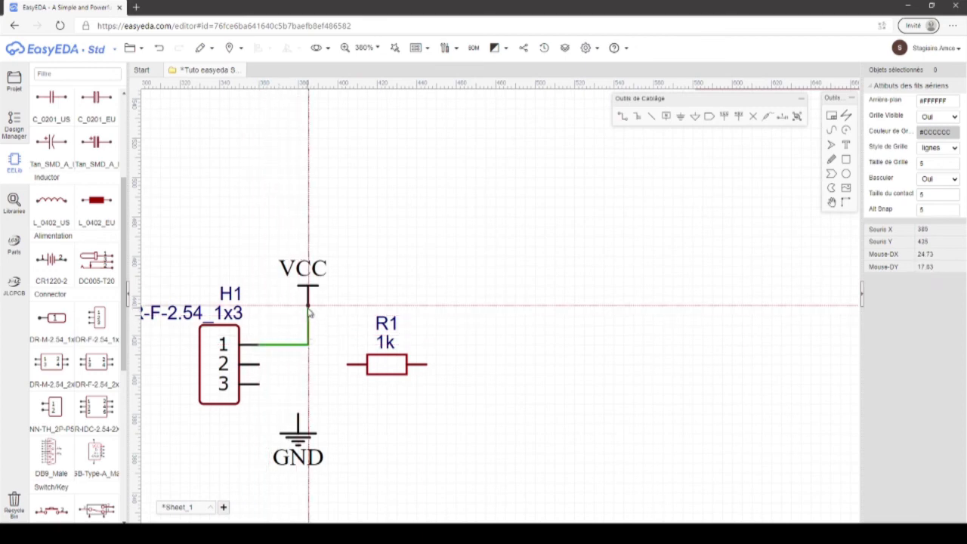
{"action": "left_click", "coordinate": [308, 306]}
{"action": "left_click", "coordinate": [259, 384]}
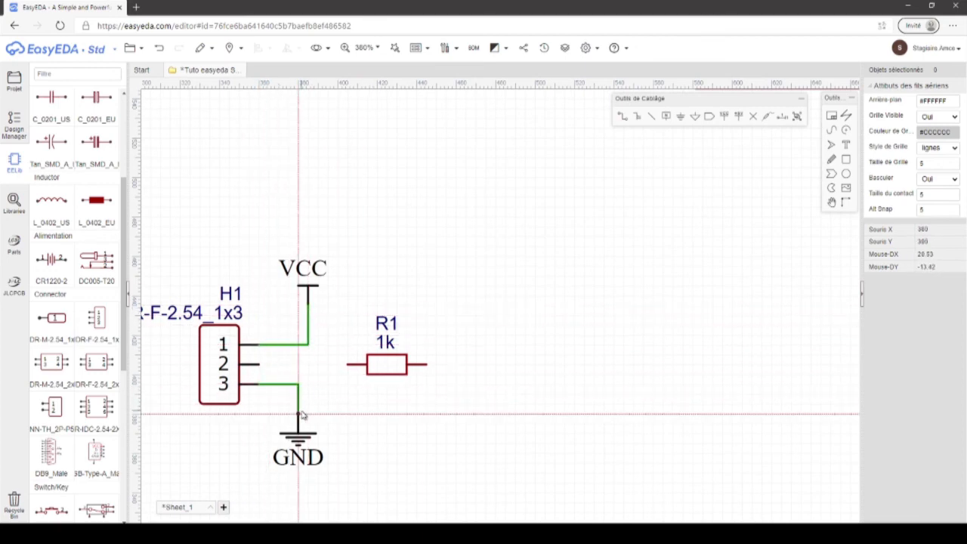
{"action": "left_click", "coordinate": [298, 431]}
- Wire header H1's pin 2 to R1, and R1's other end up to the PIC12C508A's GP1 pin
{"action": "left_click", "coordinate": [259, 366]}
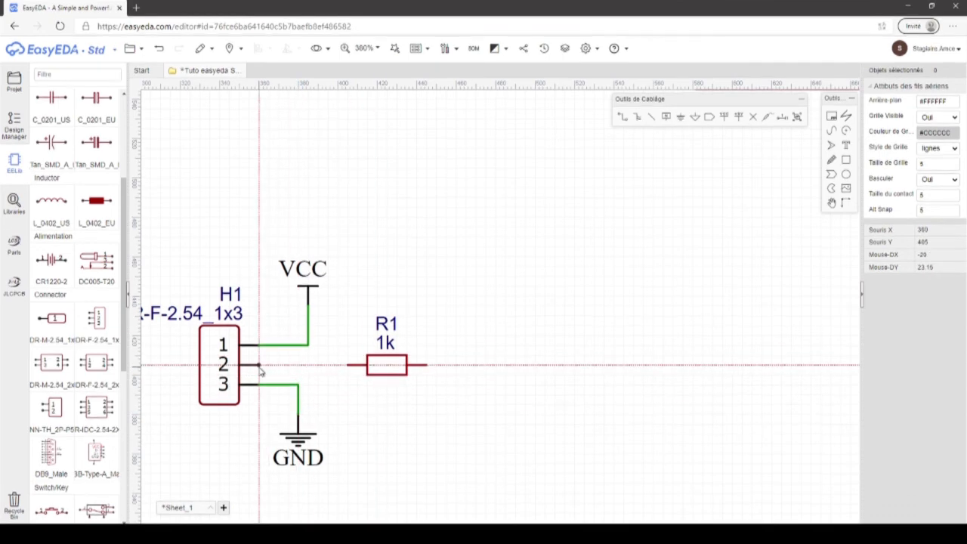
{"action": "left_click", "coordinate": [346, 366]}
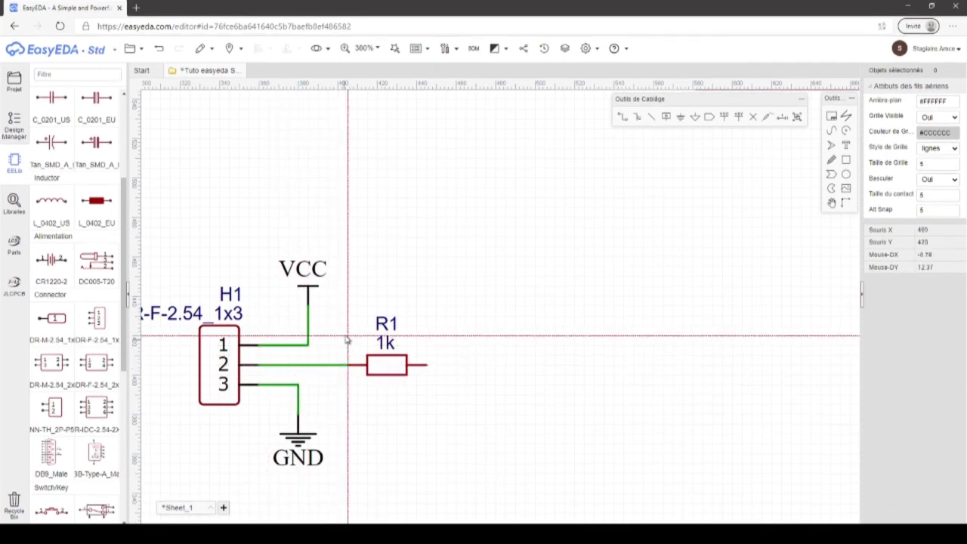
{"action": "left_click", "coordinate": [427, 368]}
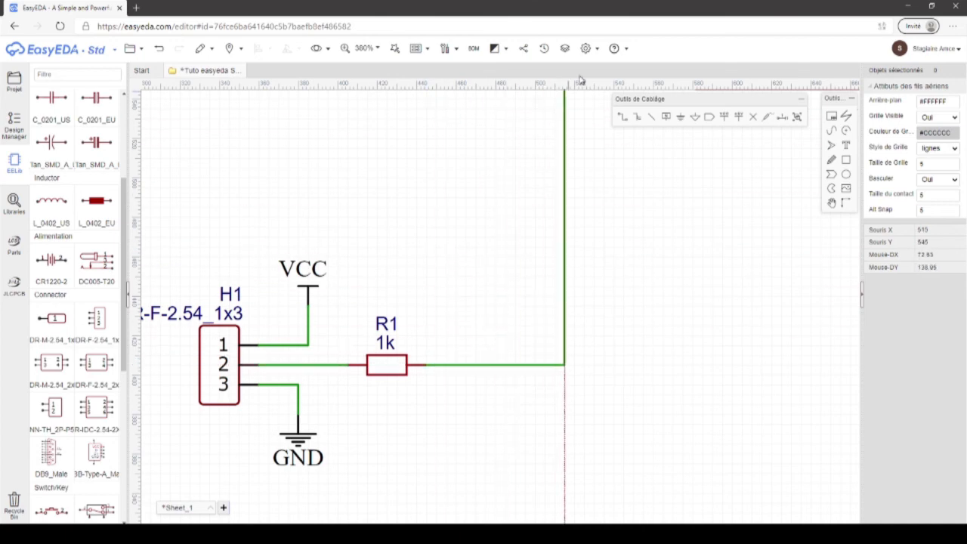
{"action": "right_click_drag", "start_coordinate": [572, 211], "coordinate": [493, 353]}
{"action": "scroll", "coordinate": [498, 344], "scroll_direction": "up", "scroll_amount": 2}
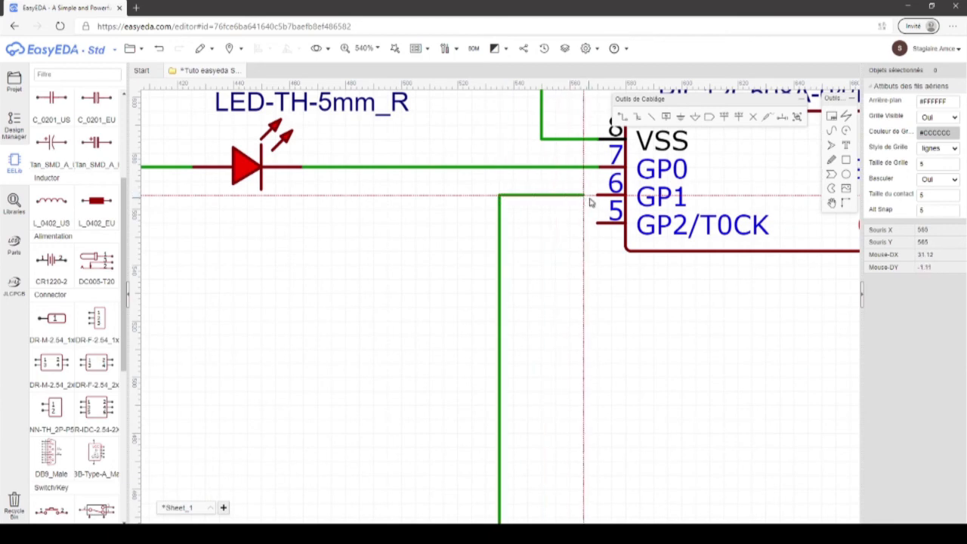
{"action": "left_click", "coordinate": [498, 196]}
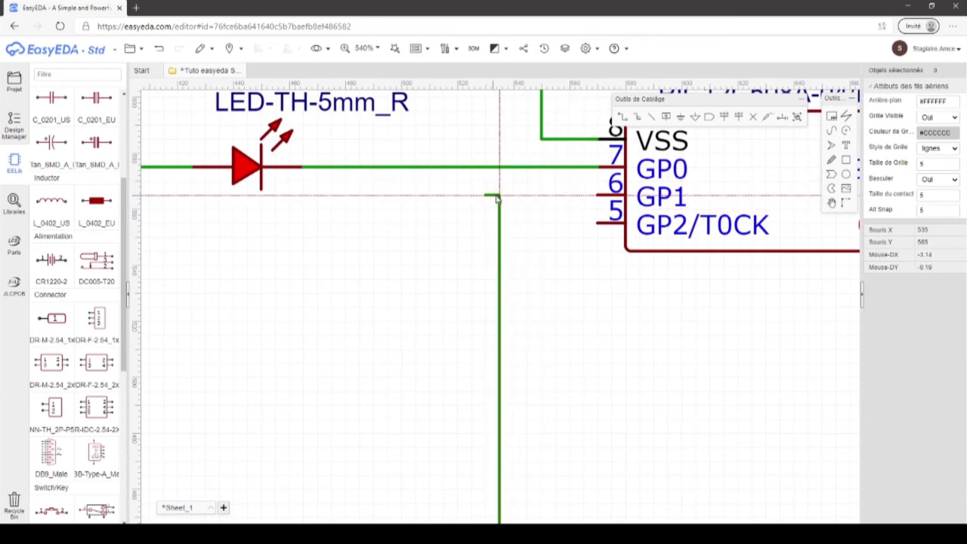
{"action": "left_click", "coordinate": [596, 196]}
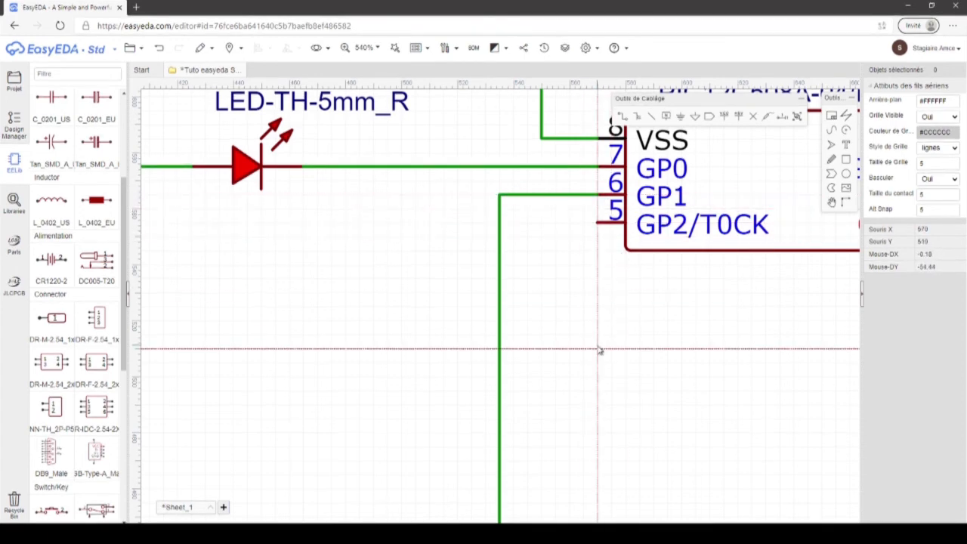
- Set resistor R1's value to 100 and deselect it
{"action": "scroll", "coordinate": [613, 363], "scroll_direction": "down", "scroll_amount": 5}
{"action": "scroll", "coordinate": [675, 370], "scroll_direction": "down", "scroll_amount": 2}
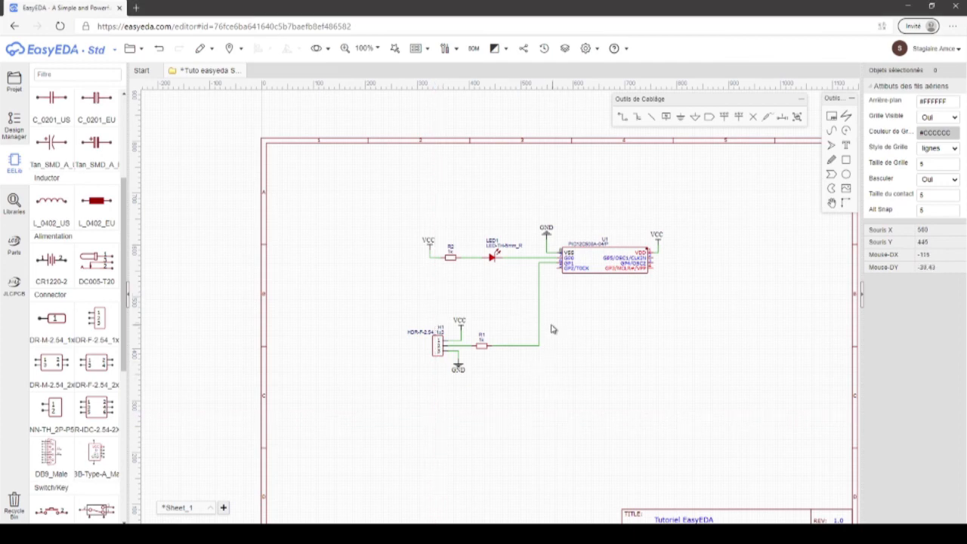
{"action": "left_click", "coordinate": [485, 350]}
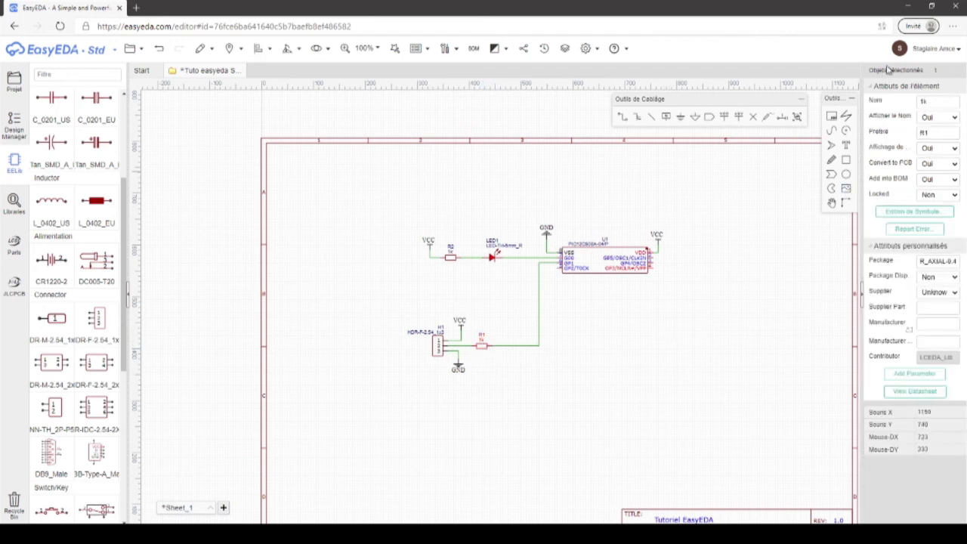
{"action": "double_click", "coordinate": [930, 102]}
{"action": "type", "text": "100"}
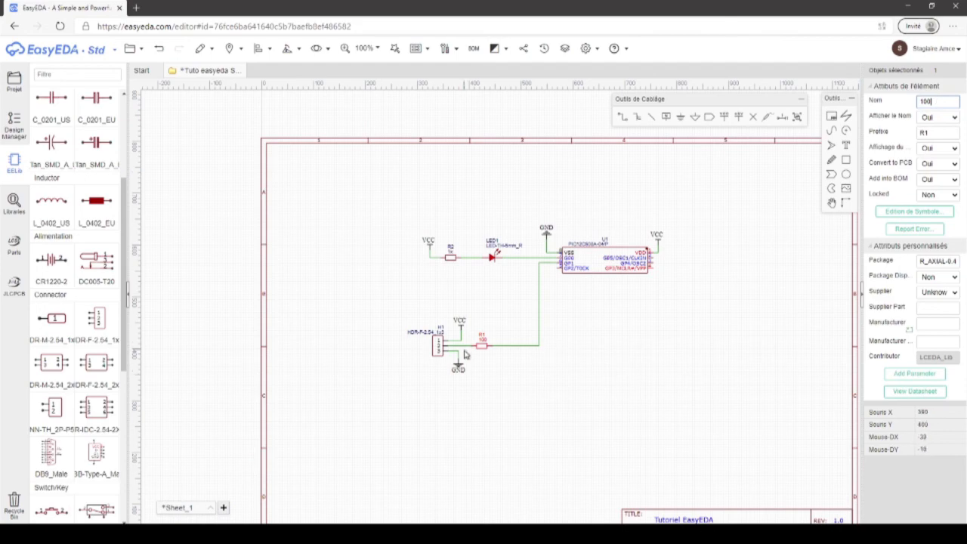
{"action": "left_click", "coordinate": [604, 333]}
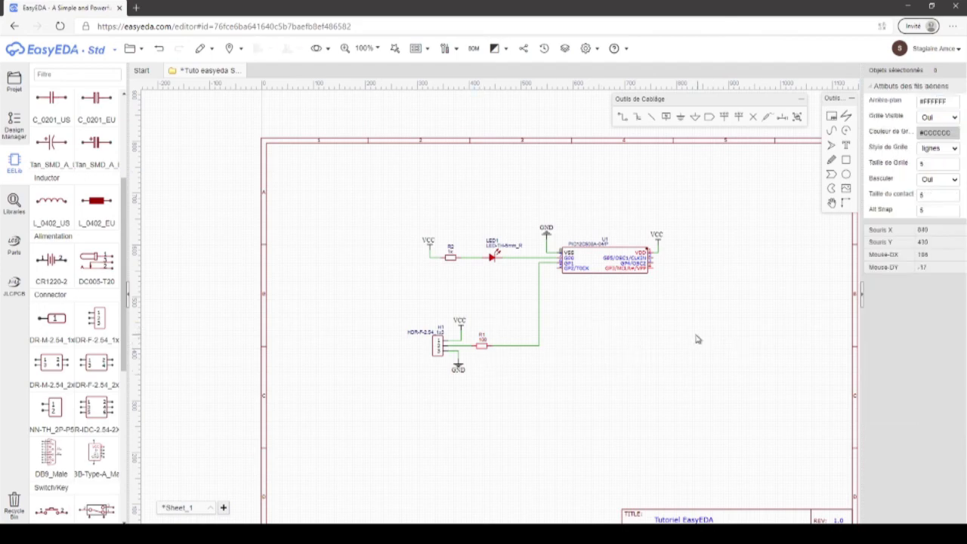